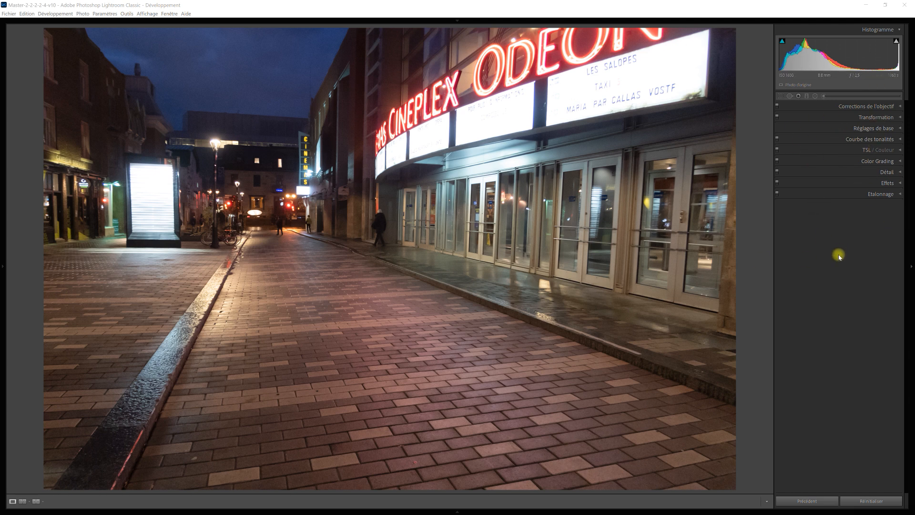
Step: In the basic adjustments, raise the exposure to about +0.25 and the contrast to +8
left_click(898, 128)
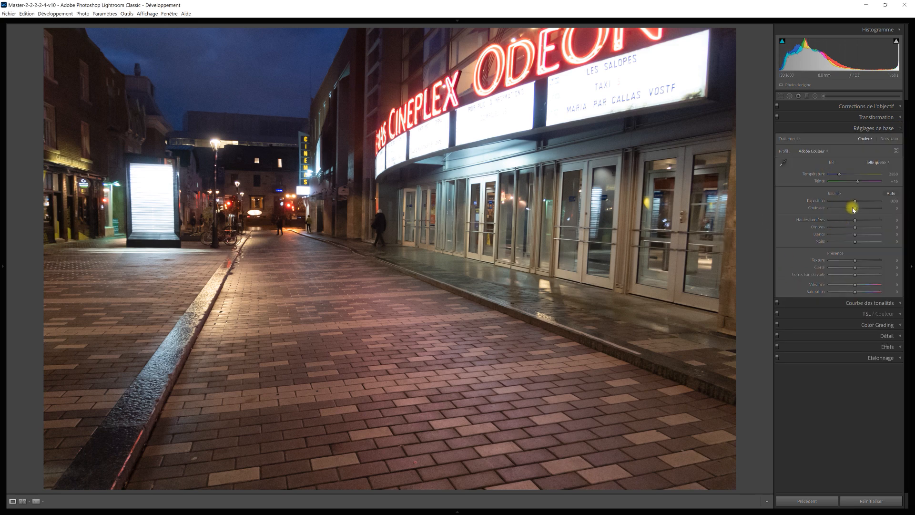
left_click_drag(855, 203, 857, 203)
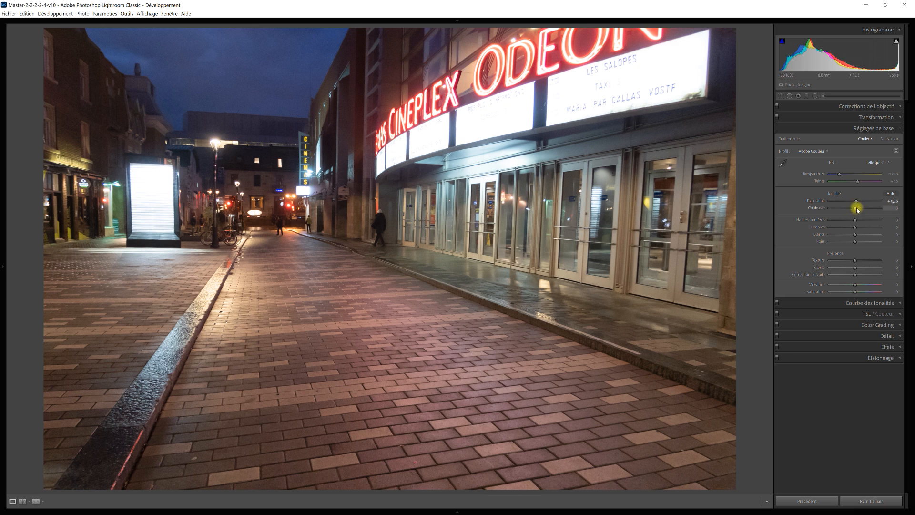
left_click_drag(856, 210, 857, 210)
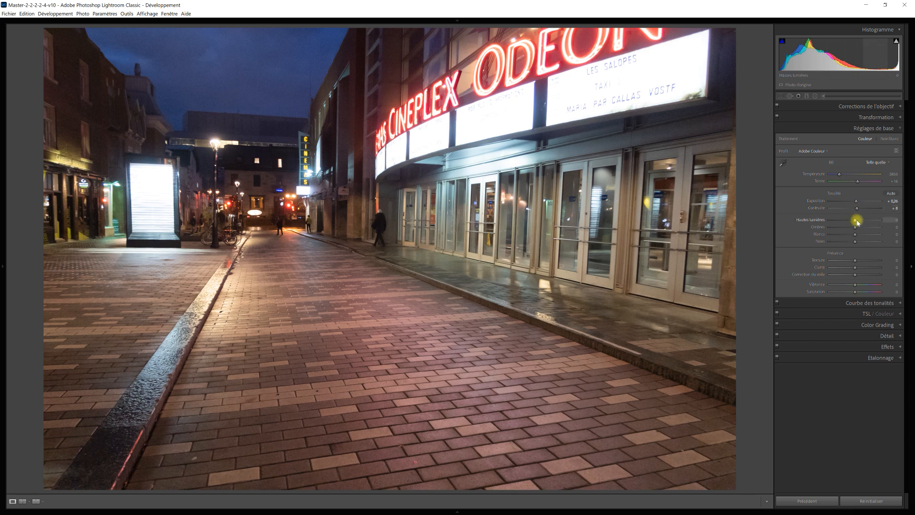
Step: Set the highlights to -75, shadows to +60, whites to +9 and blacks to -33
left_click_drag(856, 220, 836, 227)
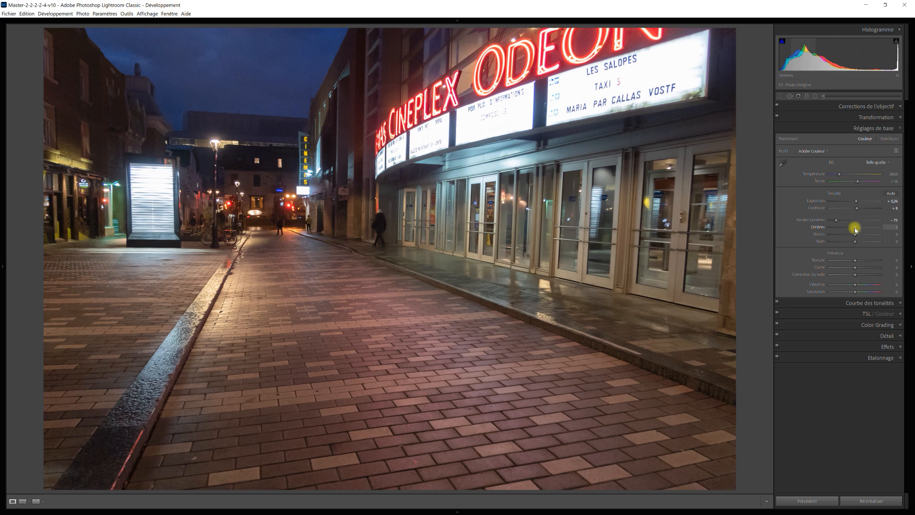
left_click_drag(855, 230, 871, 229)
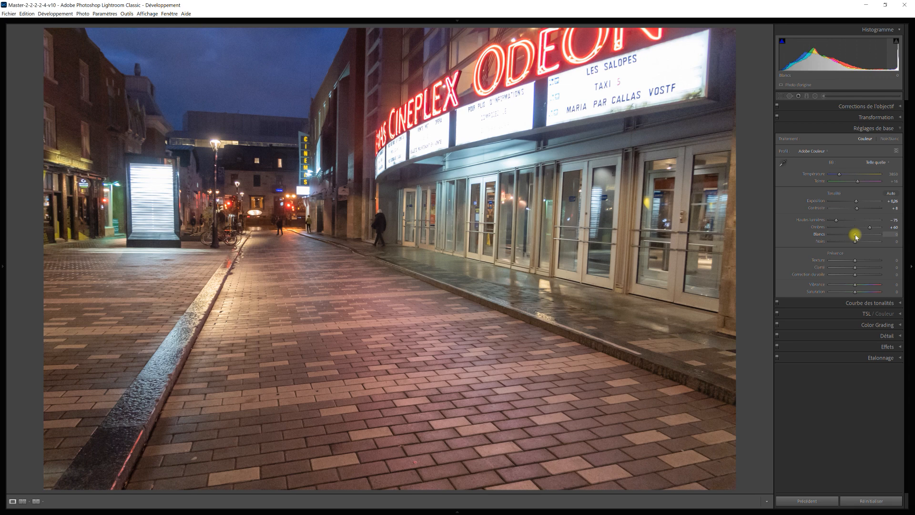
left_click_drag(856, 236, 858, 237)
left_click_drag(855, 244, 848, 244)
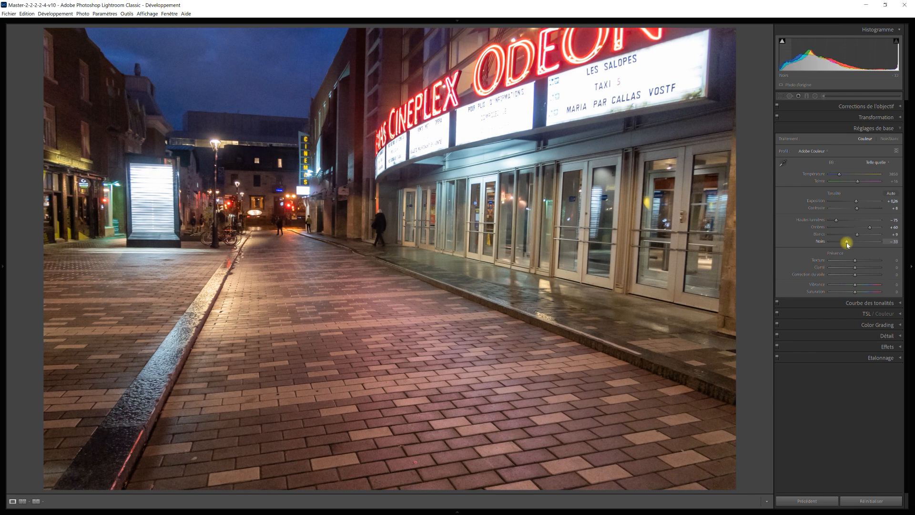
left_click_drag(848, 244, 847, 245)
Step: Set the texture to +23, clarity to +14, vibrance to +15 and saturation to +2
left_click_drag(855, 261, 860, 263)
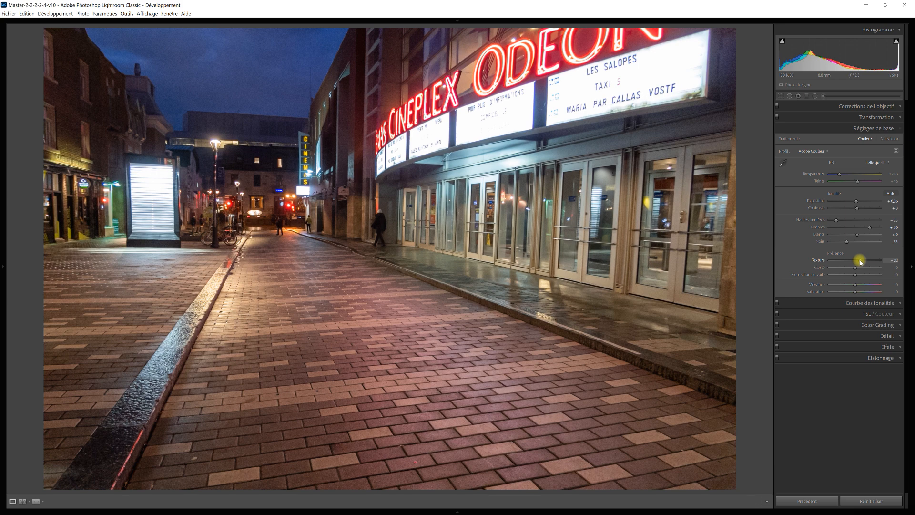
left_click_drag(861, 262, 861, 262)
left_click_drag(857, 269, 861, 268)
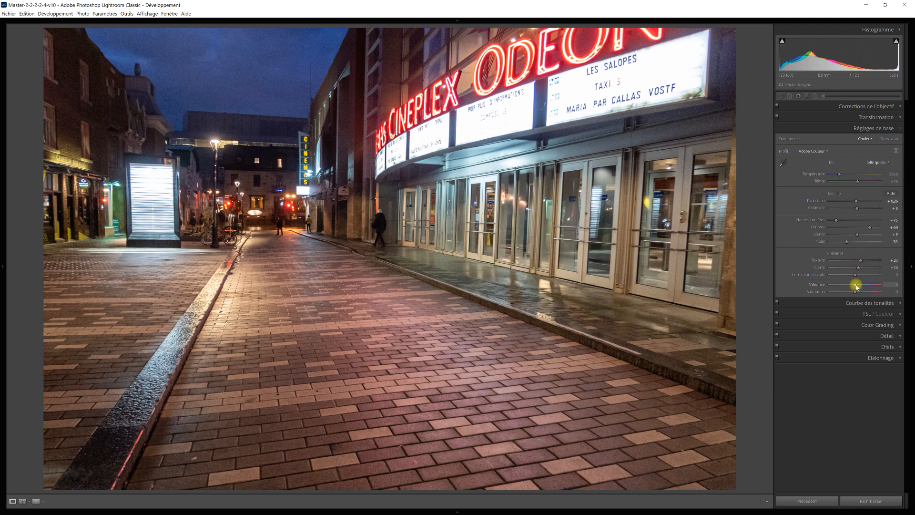
left_click_drag(856, 286, 856, 292)
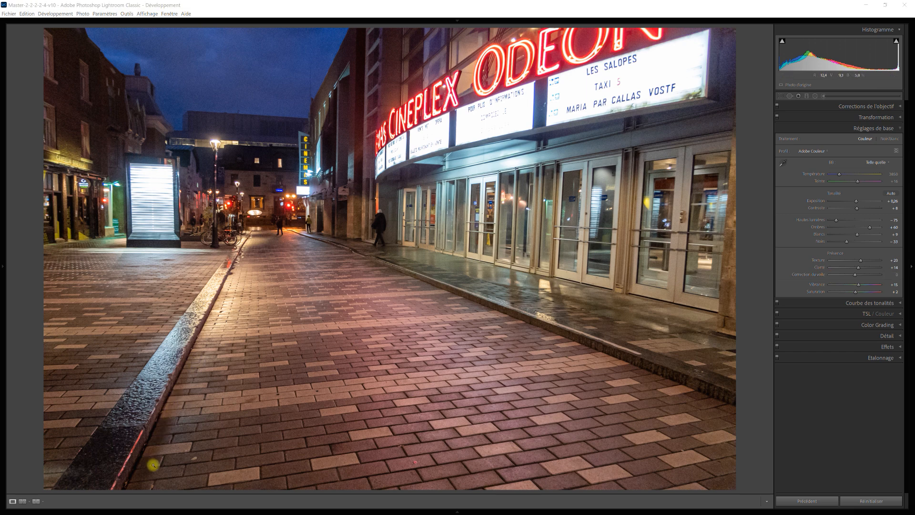
Step: Show the reference view and use the teal-and-pink version of the cinema street photo as the reference photo
left_click(22, 502)
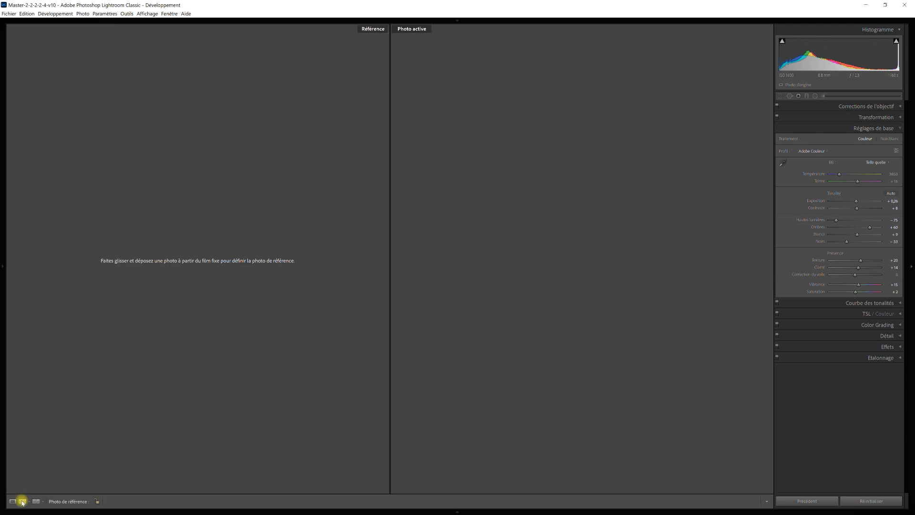
left_click(324, 512)
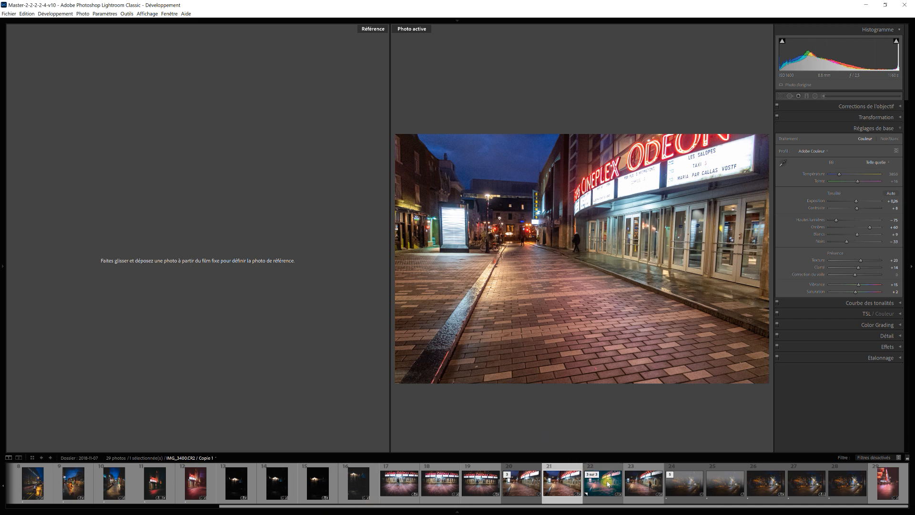
left_click_drag(603, 480, 253, 311)
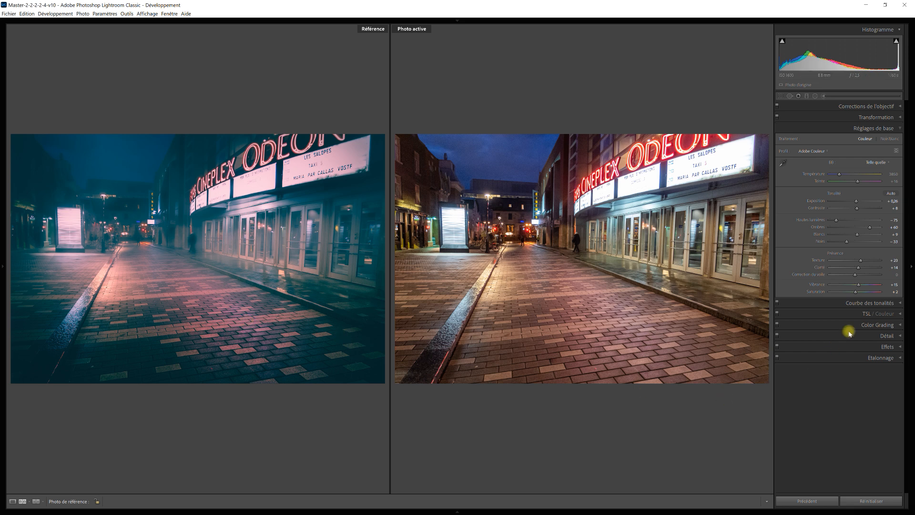
Step: Examine the HSL hue, Color Grading, Calibration and Tone Curve controls available for recolouring the photo
left_click(900, 315)
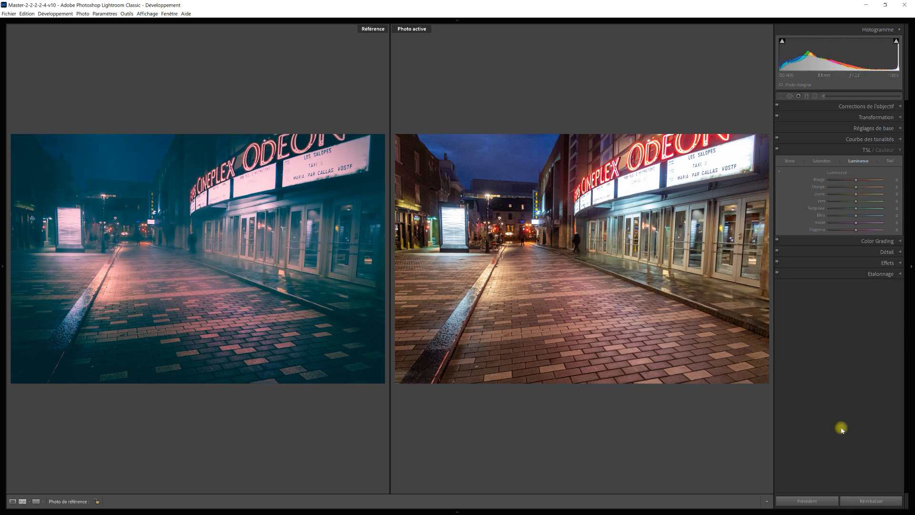
left_click(790, 161)
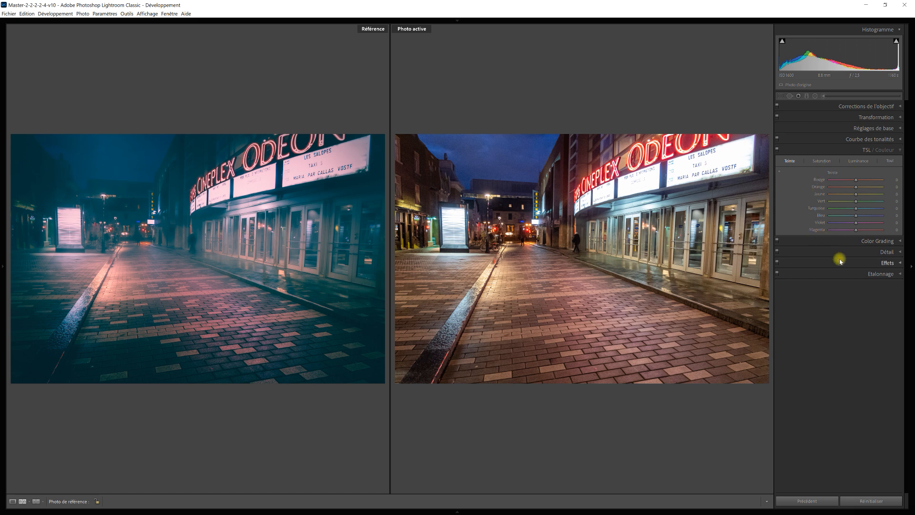
left_click(899, 150)
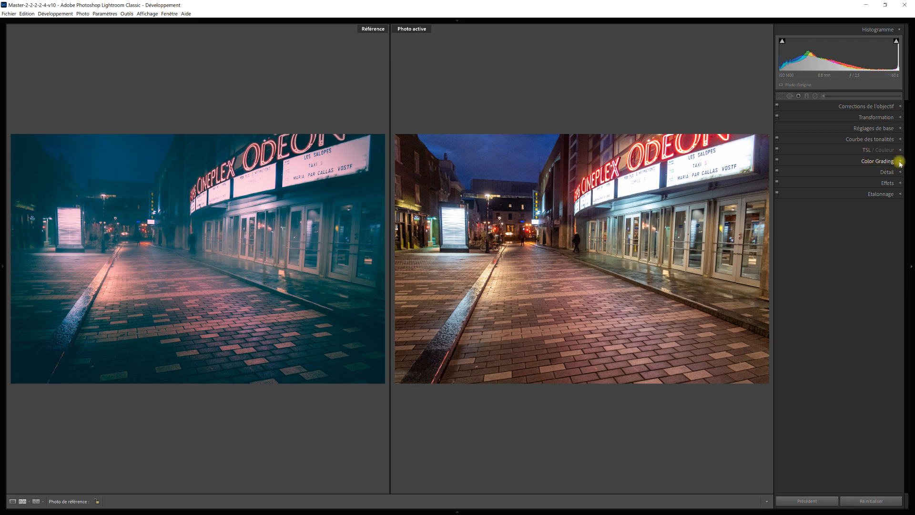
left_click(900, 163)
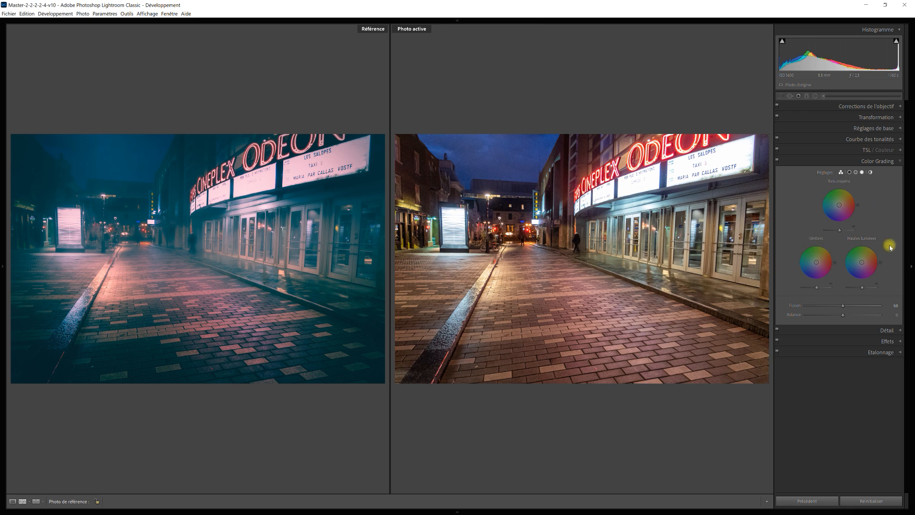
left_click(901, 150)
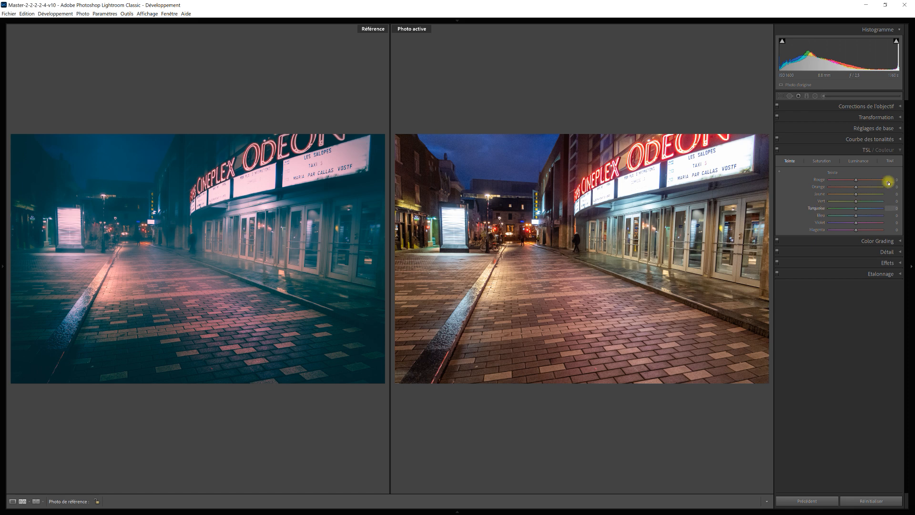
left_click(901, 151)
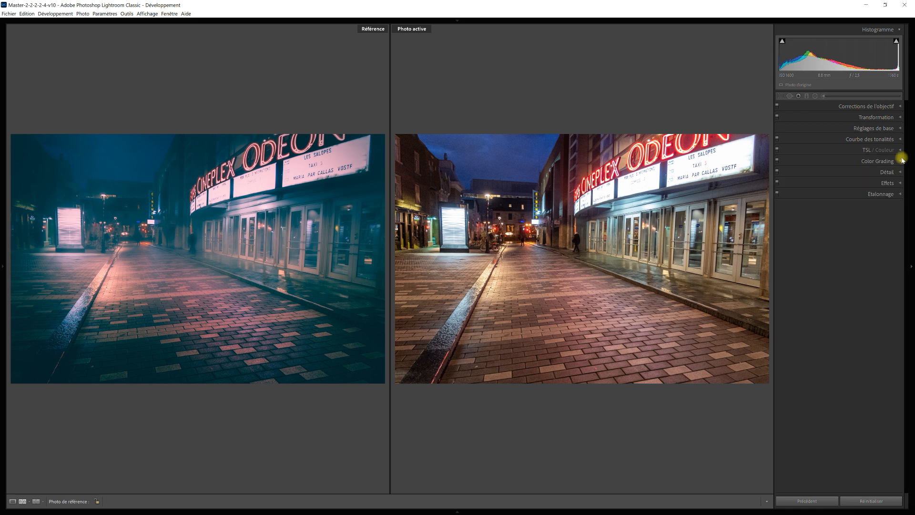
left_click(900, 161)
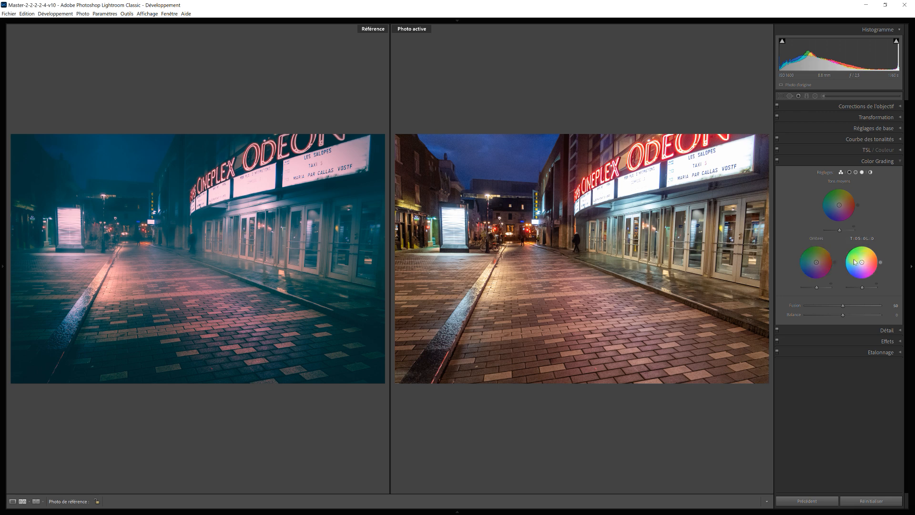
left_click(900, 162)
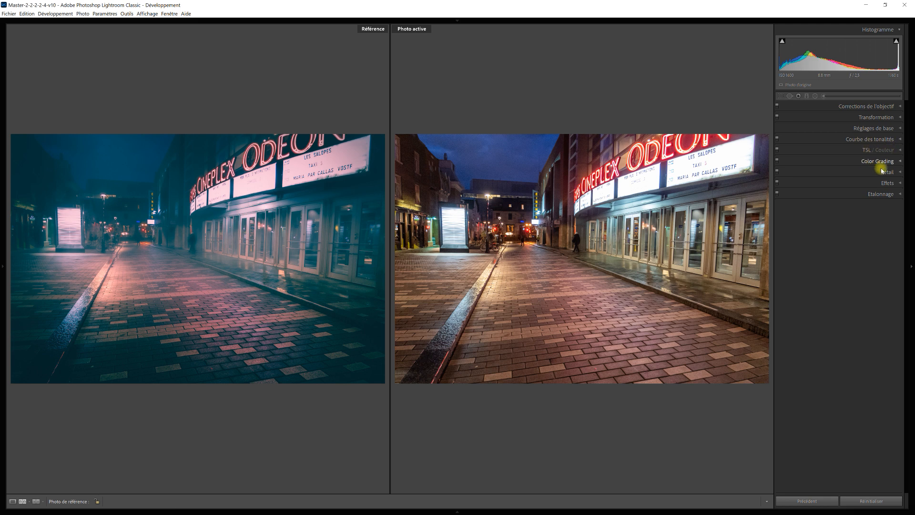
left_click(901, 195)
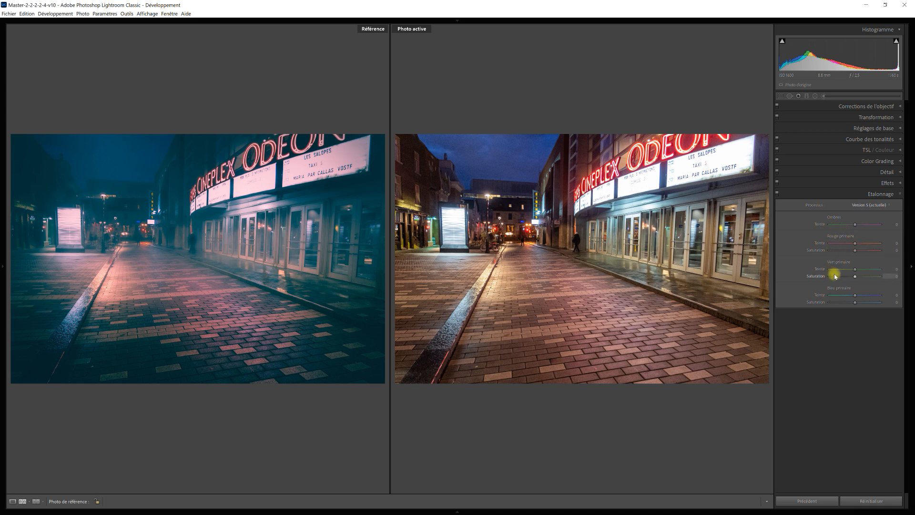
left_click(901, 194)
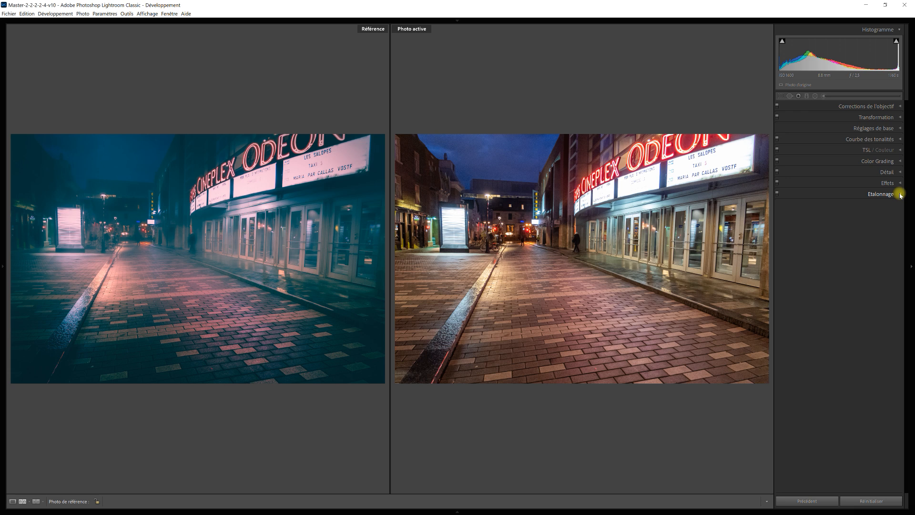
left_click(902, 141)
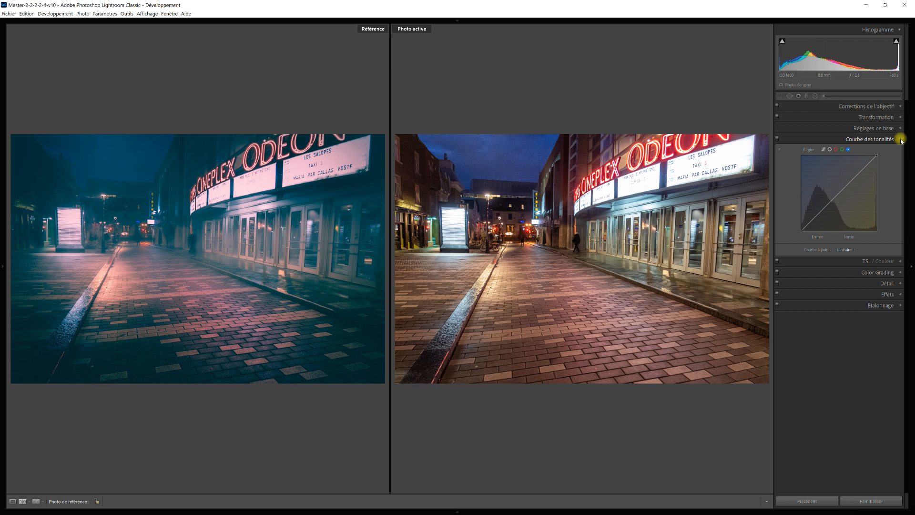
left_click(902, 140)
Step: Back in single-photo view, shape an S-curve on the RGB tone curve: raise highlights from 187 to 200, darken shadows, lift black output to 34
key("d")
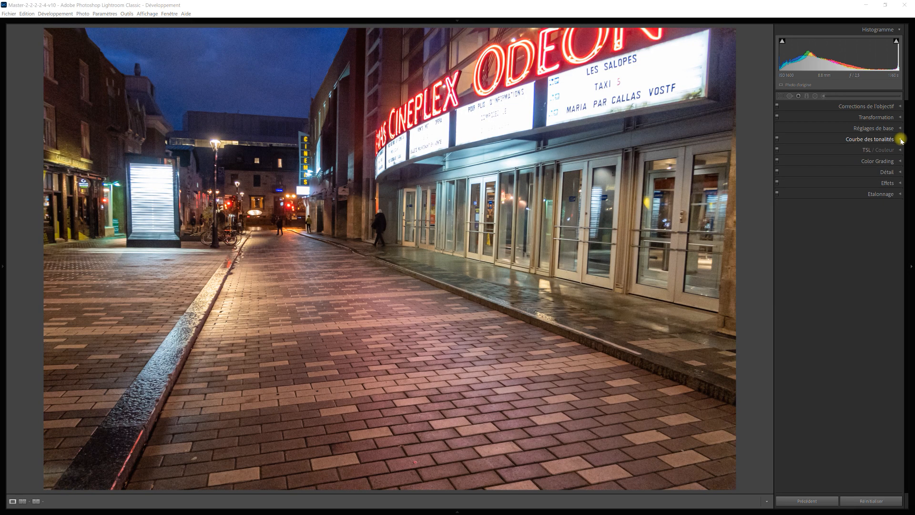
left_click(901, 140)
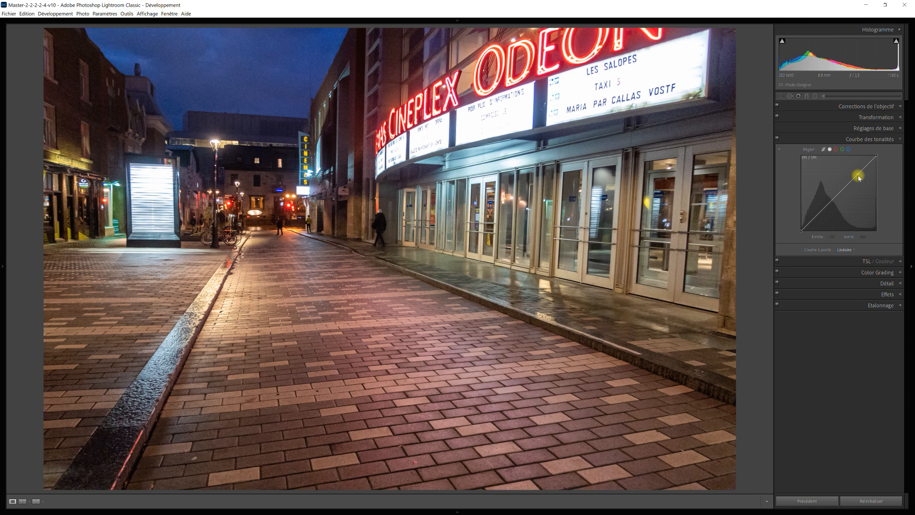
left_click_drag(857, 176, 857, 171)
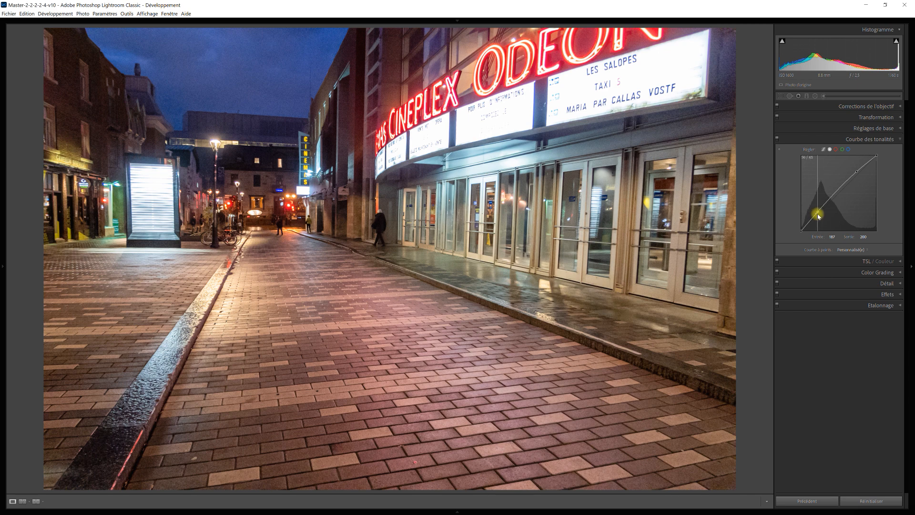
left_click_drag(818, 217, 799, 224)
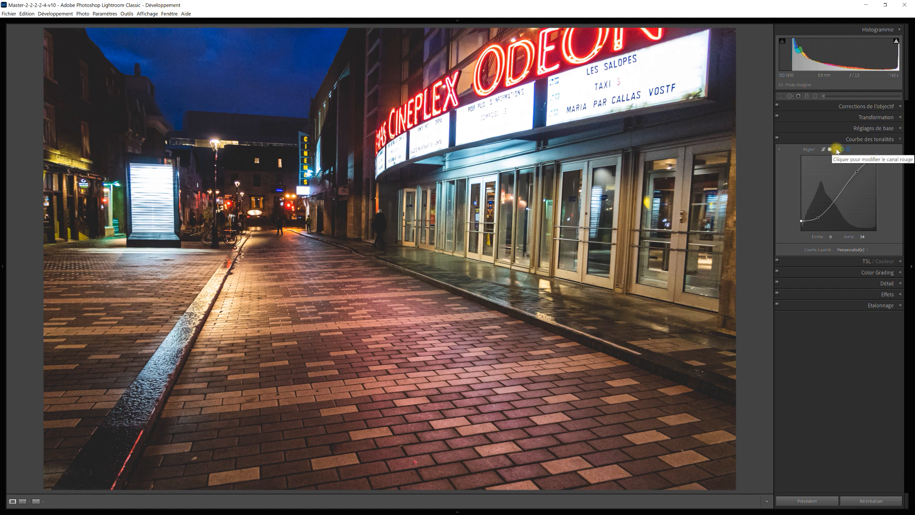
Step: Try raising and lowering the midtones of the red channel's tone curve, and delete the added control point
left_click(836, 150)
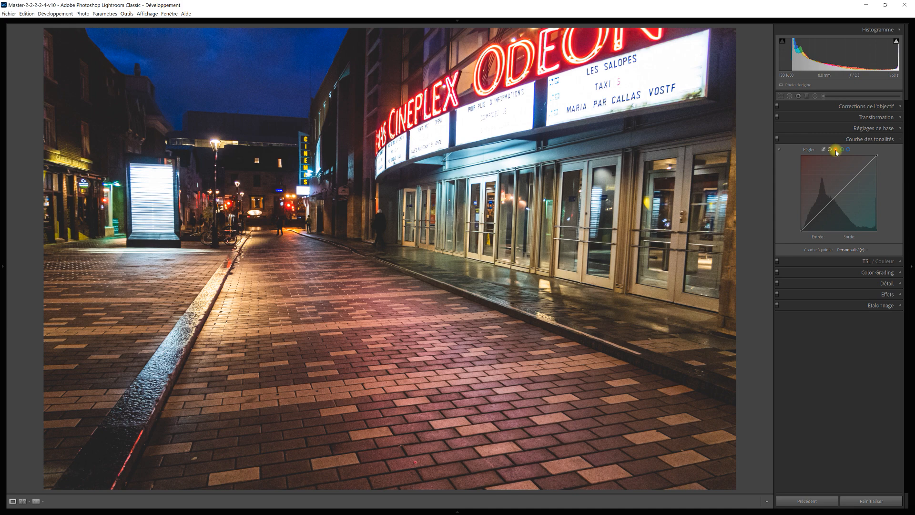
left_click(842, 150)
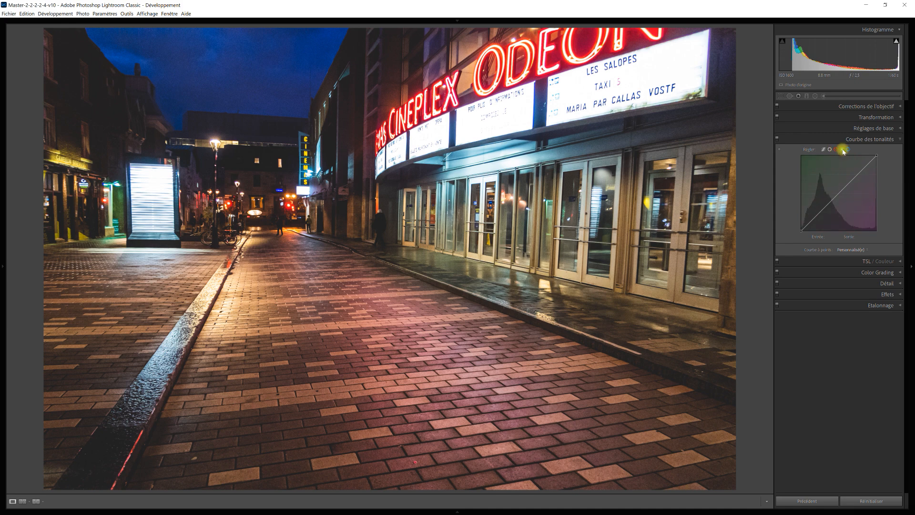
left_click(848, 150)
left_click(837, 151)
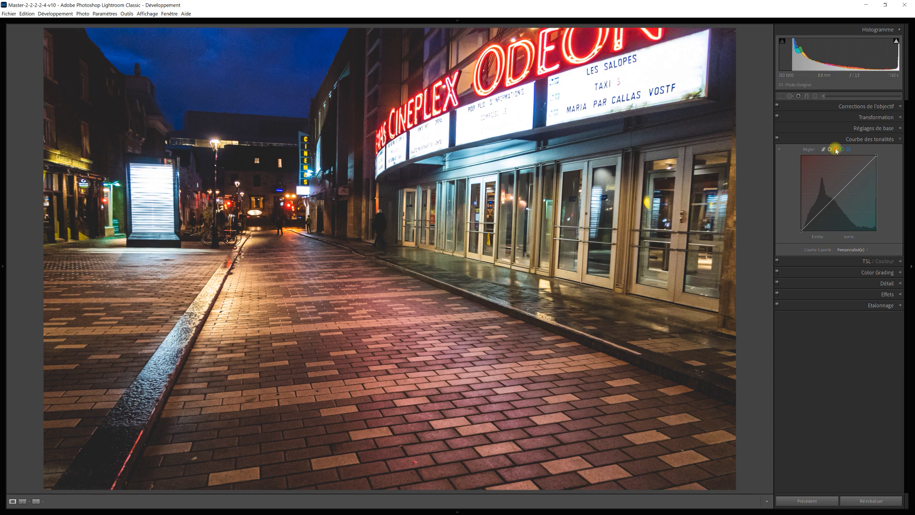
left_click(841, 192)
left_click_drag(842, 191, 841, 190)
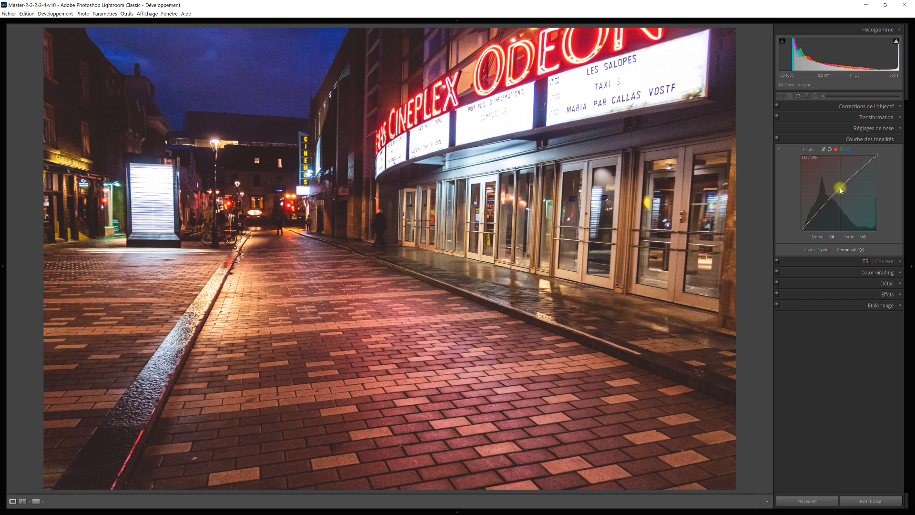
left_click_drag(840, 189, 841, 190)
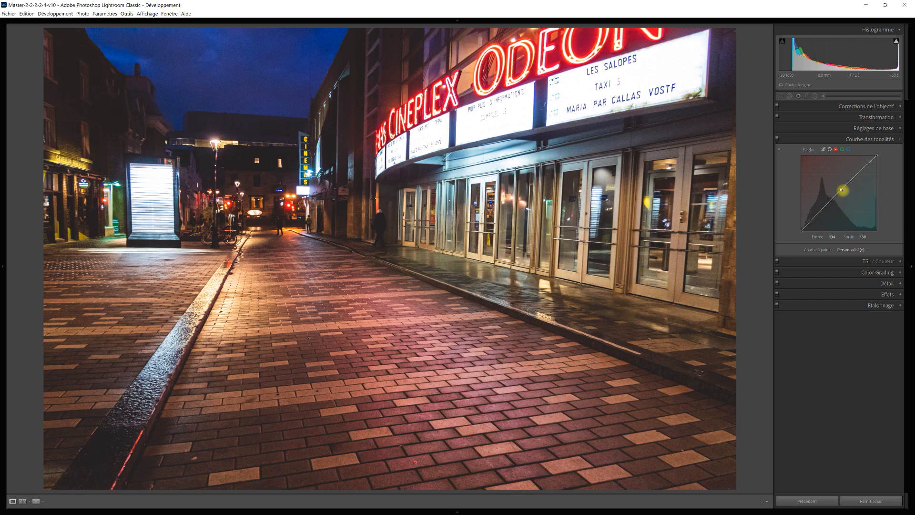
left_click_drag(841, 189, 844, 199)
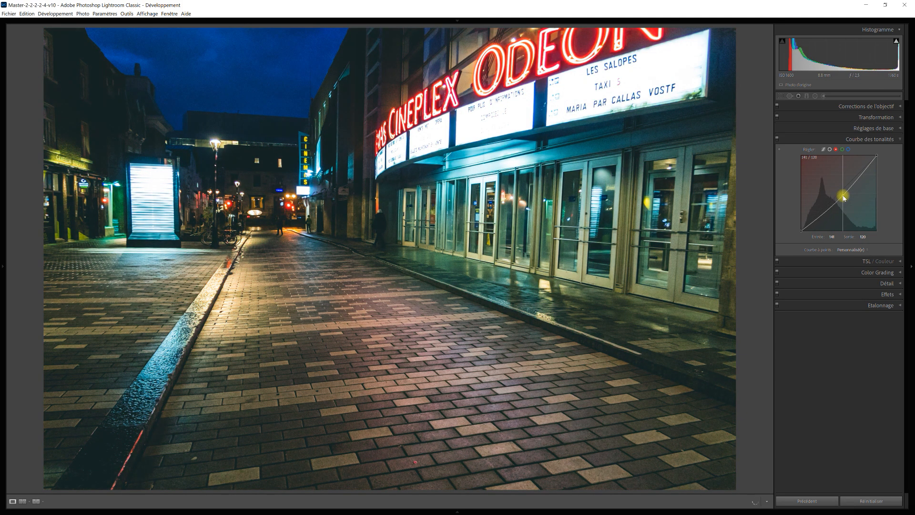
right_click(844, 198)
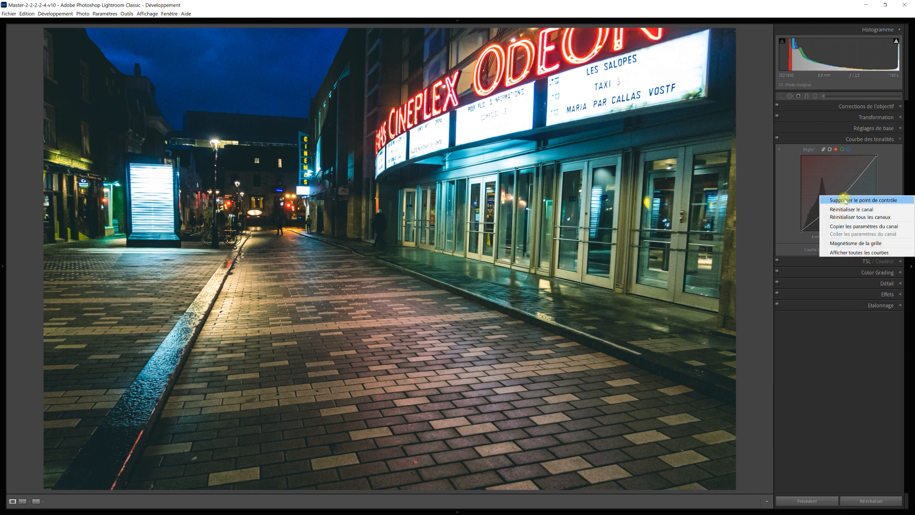
left_click(844, 198)
Step: Try lowering the midtones of the green channel's tone curve, and delete the added control point
left_click(842, 149)
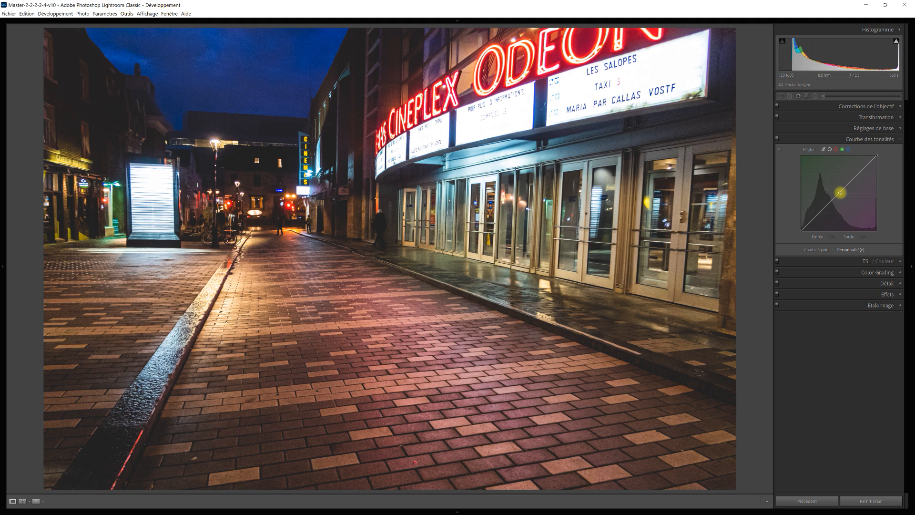
left_click_drag(840, 191, 844, 197)
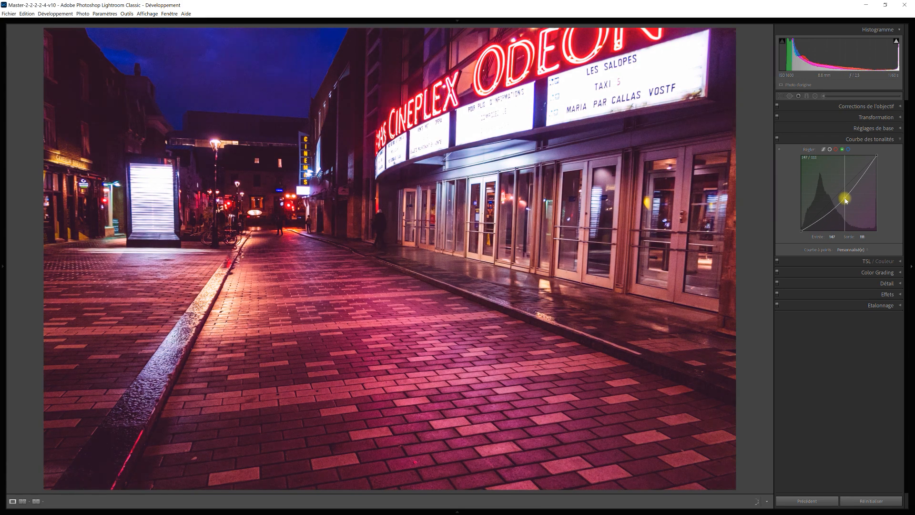
right_click(845, 197)
left_click(847, 200)
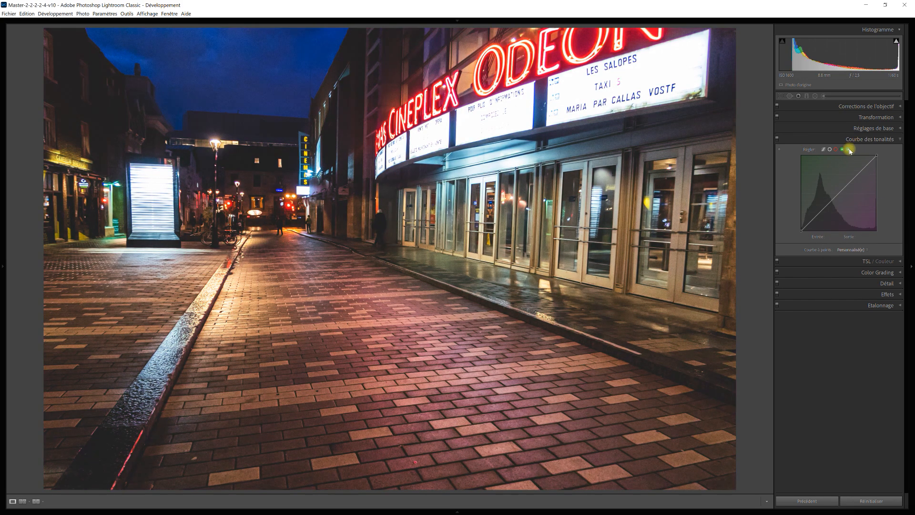
Step: Try lowering the midtones of the blue channel's tone curve, and remove that adjustment from the curve
left_click(849, 149)
left_click_drag(841, 191, 846, 197)
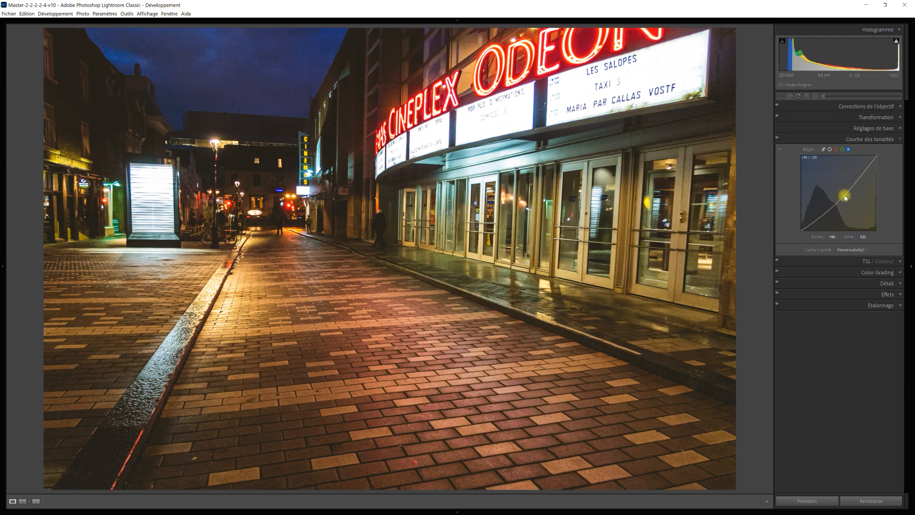
right_click(845, 195)
left_click(853, 230)
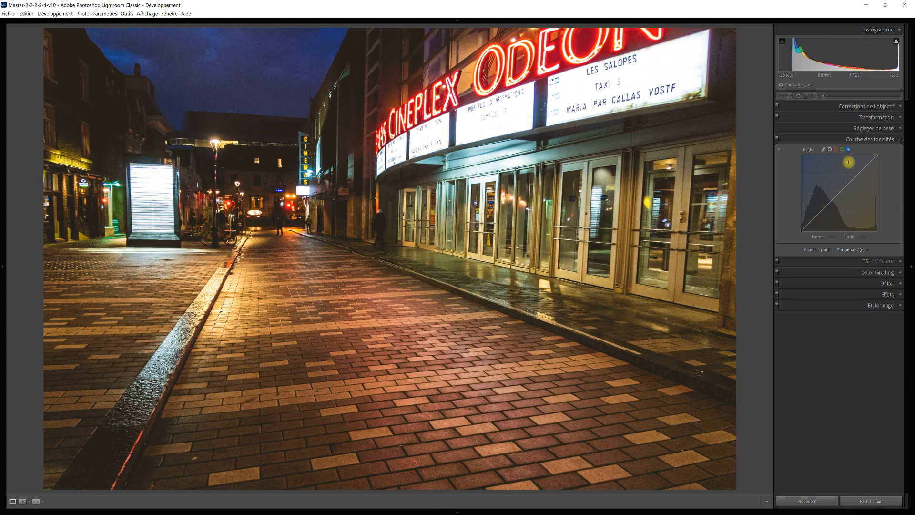
Step: Shape an S-curve on the red channel's tone curve by raising the highlights and lowering the shadows
left_click(836, 149)
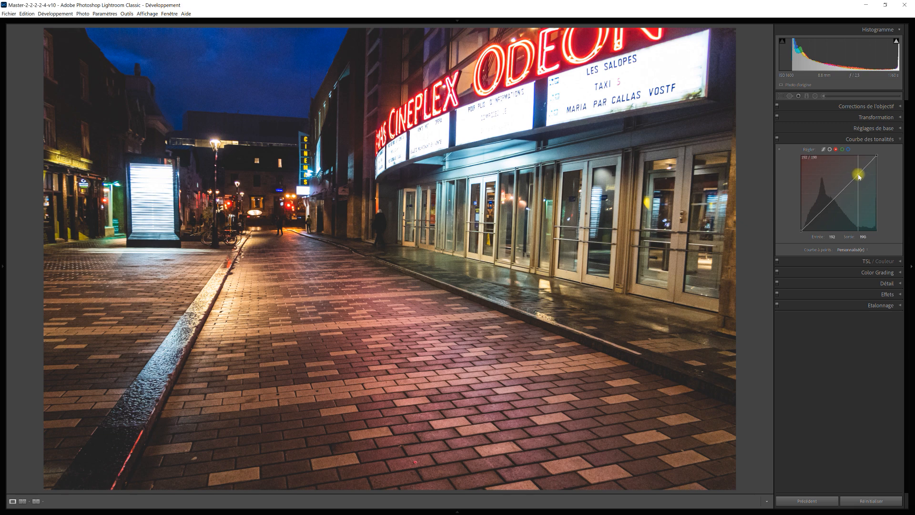
left_click_drag(859, 175, 860, 172)
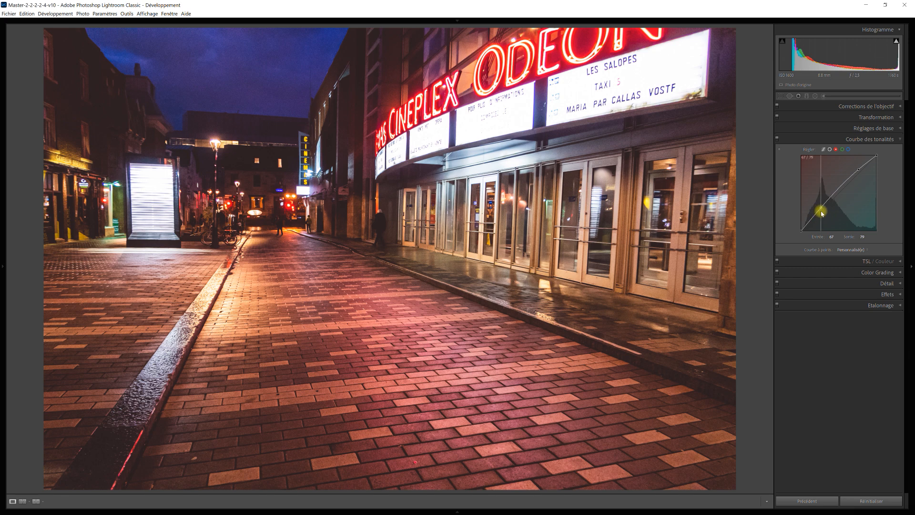
double_click(822, 212)
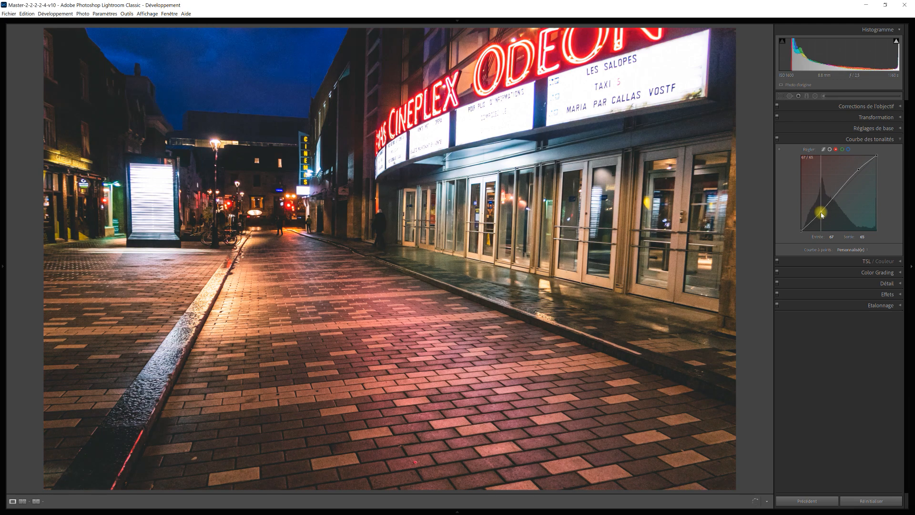
left_click_drag(822, 215, 822, 219)
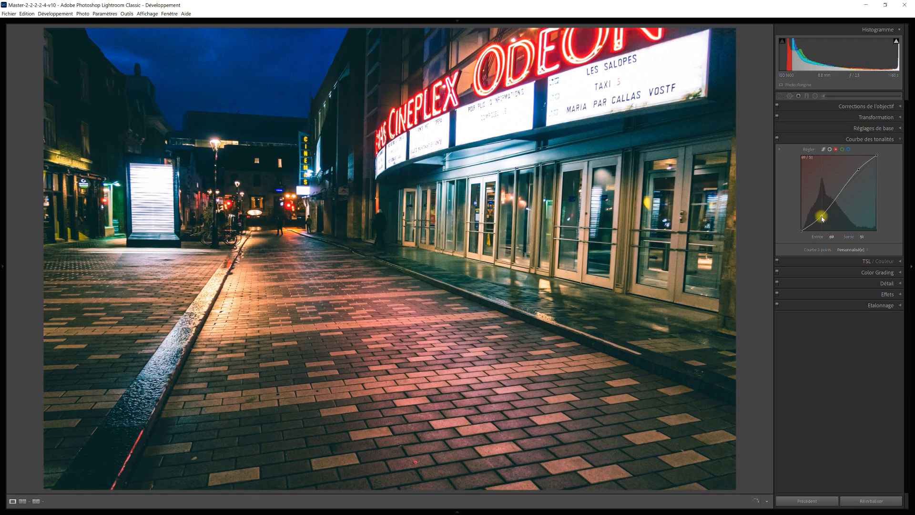
left_click_drag(822, 218, 824, 219)
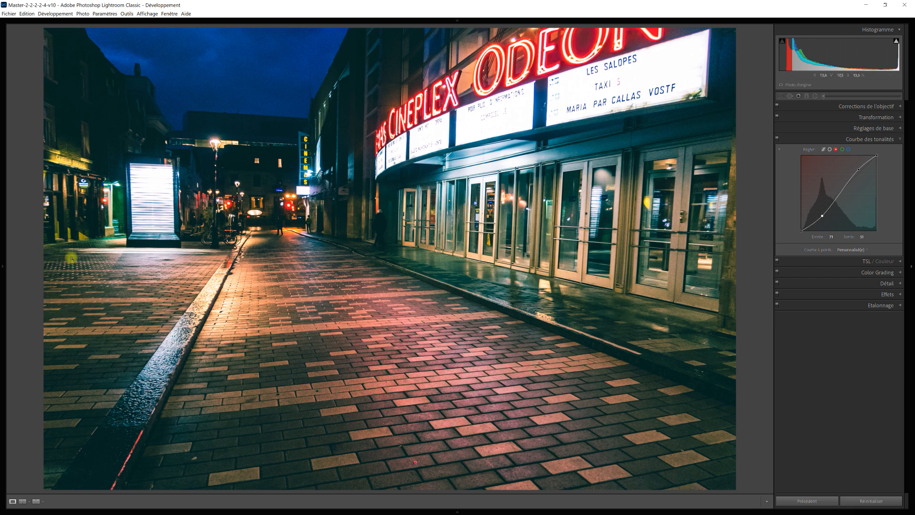
left_click(822, 216)
Step: Raise the blue channel's midtones from input 130 to output 143, and compare the photo with the tone curves off and on
left_click(843, 150)
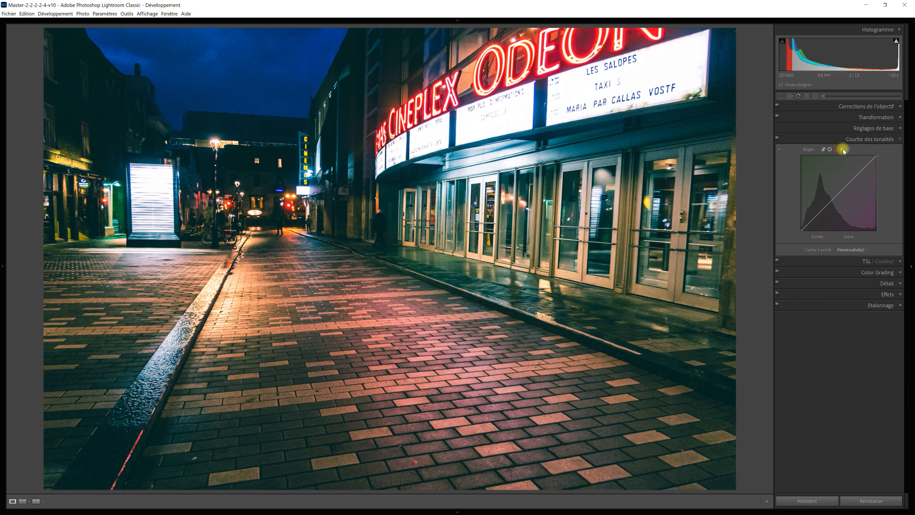
left_click(849, 150)
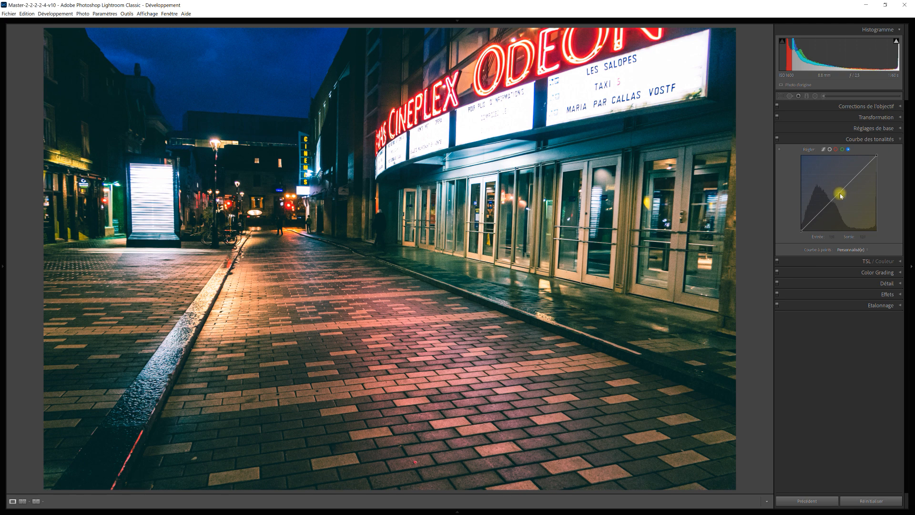
left_click_drag(841, 196, 840, 191)
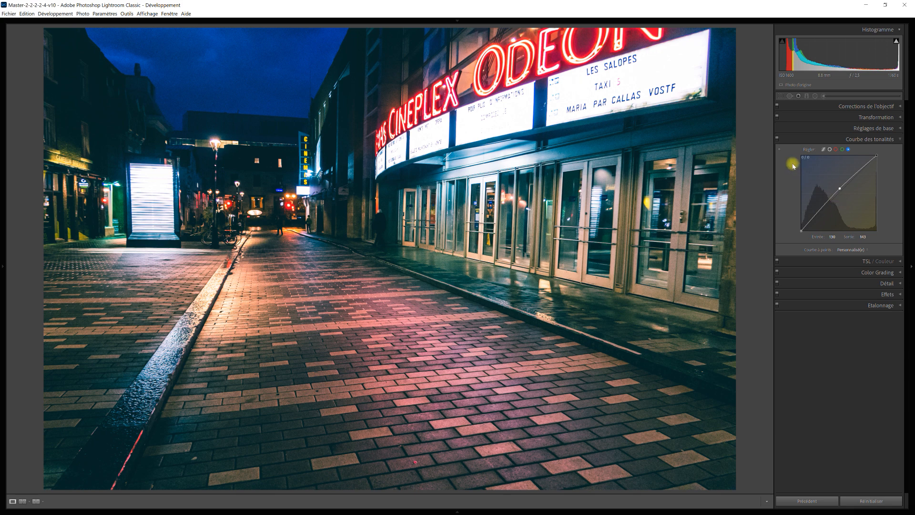
left_click(778, 140)
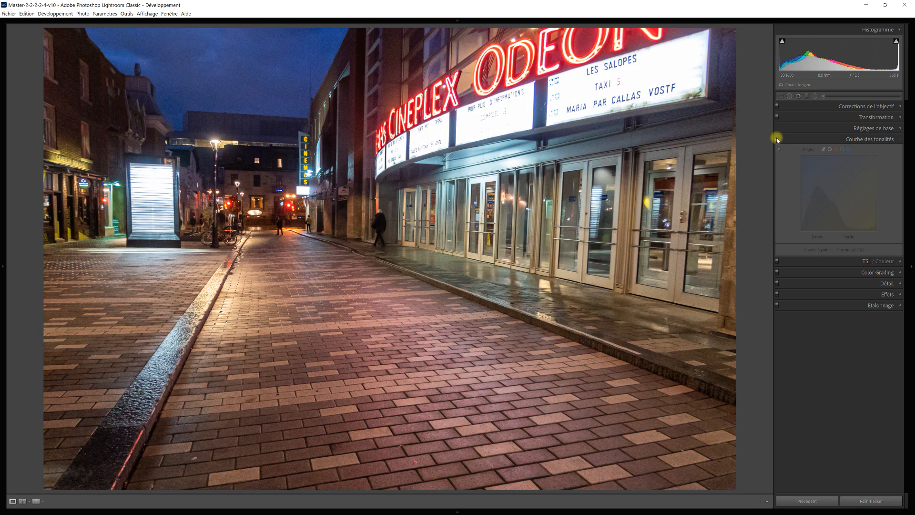
left_click(778, 139)
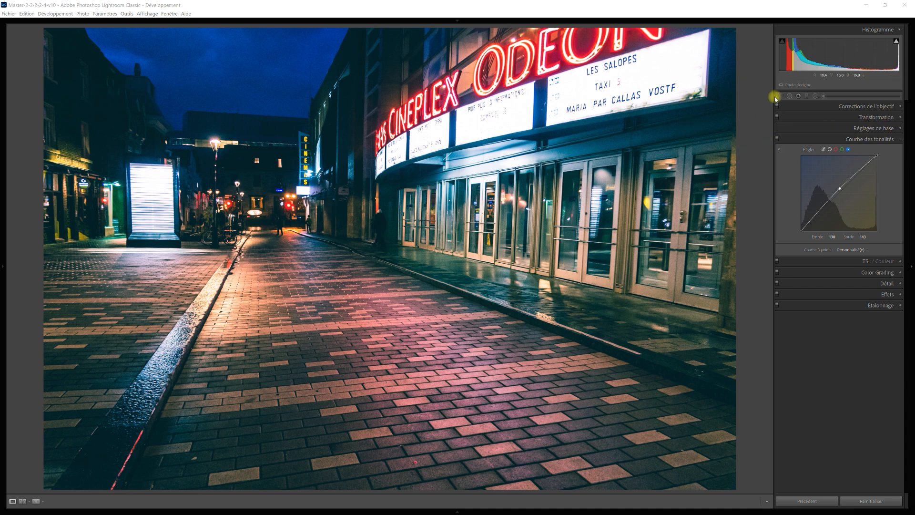
Step: Add a horizontal graduated filter covering the sky and buildings down to the street, and set its Dehaze to -84
left_click(807, 96)
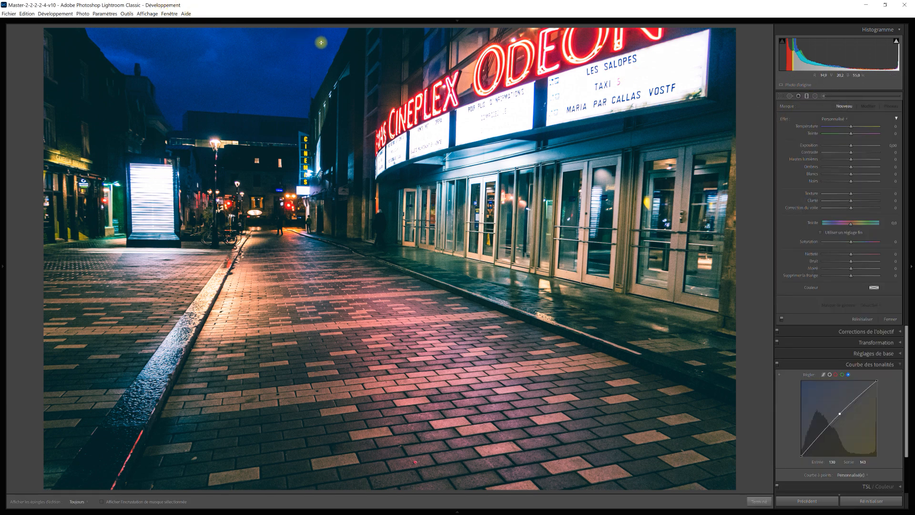
key("shift")
left_click_drag(334, 296, 336, 232)
key("ctrl")
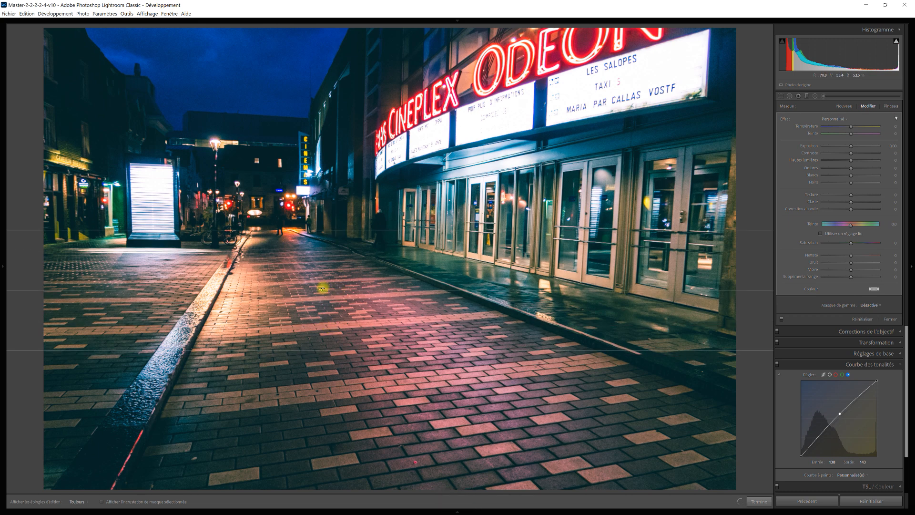
left_click_drag(322, 291, 308, 307)
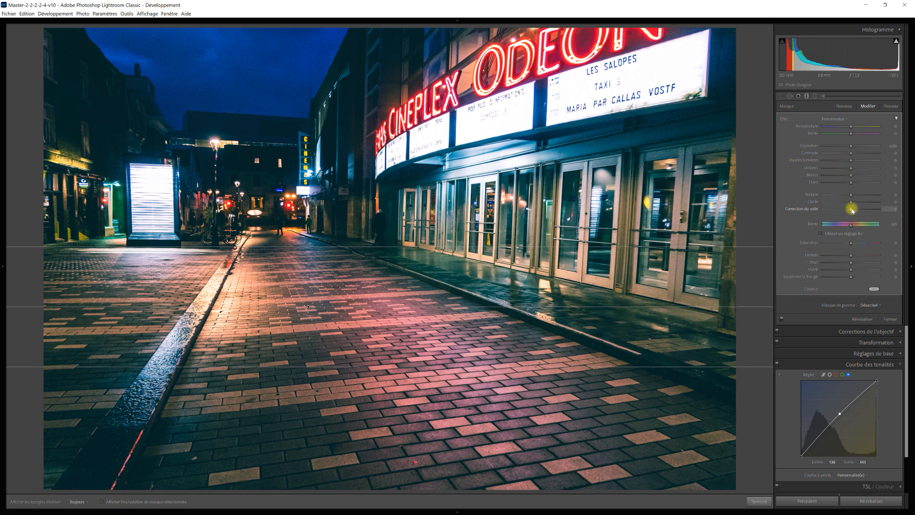
left_click_drag(851, 209, 849, 209)
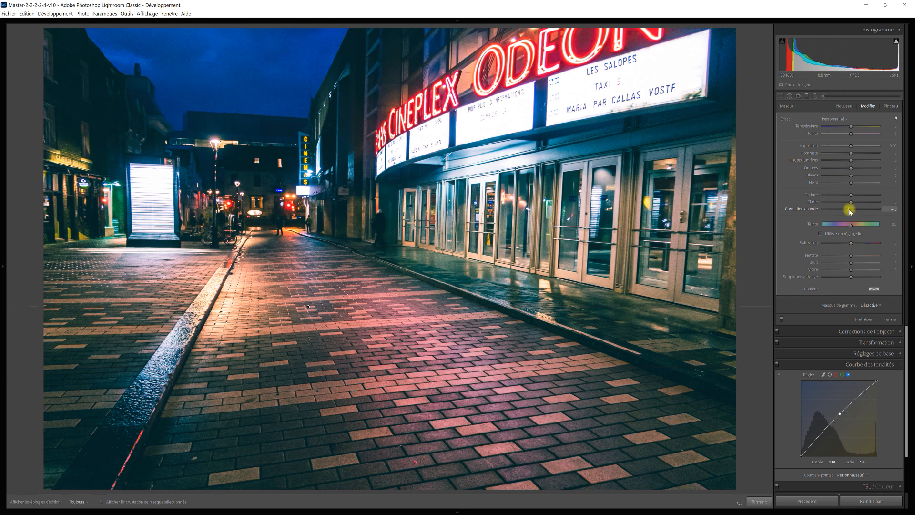
left_click_drag(850, 211, 829, 216)
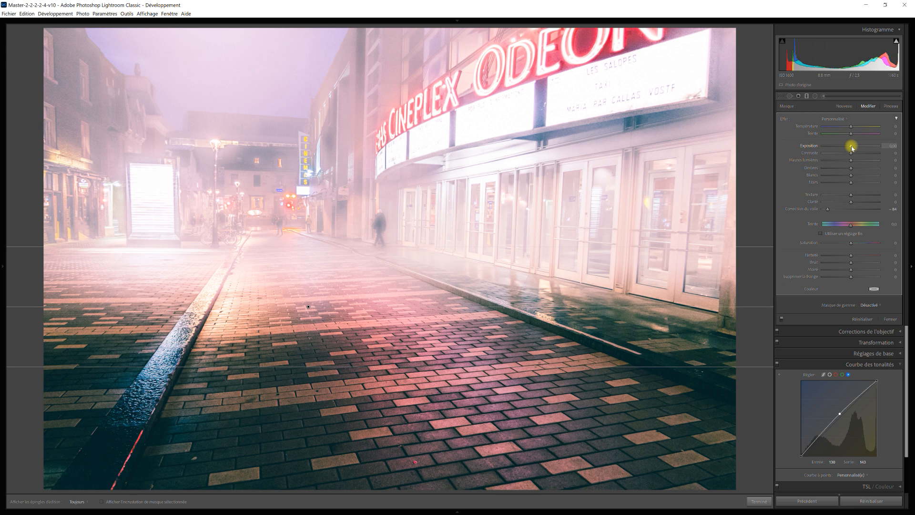
Step: Tone down the filter: exposure -1.39, contrast about -91, highlights about -33, shadows about -18 and blacks about 10
left_click_drag(852, 148, 842, 150)
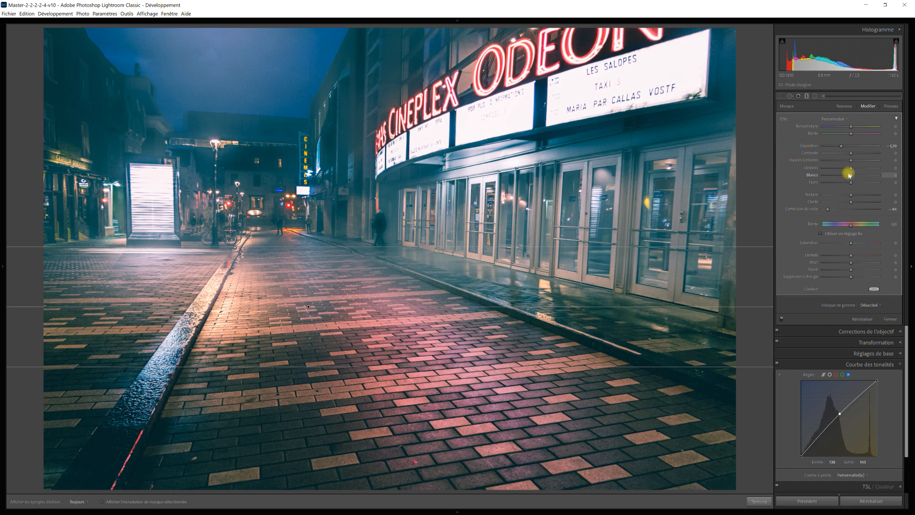
left_click_drag(851, 152, 828, 160)
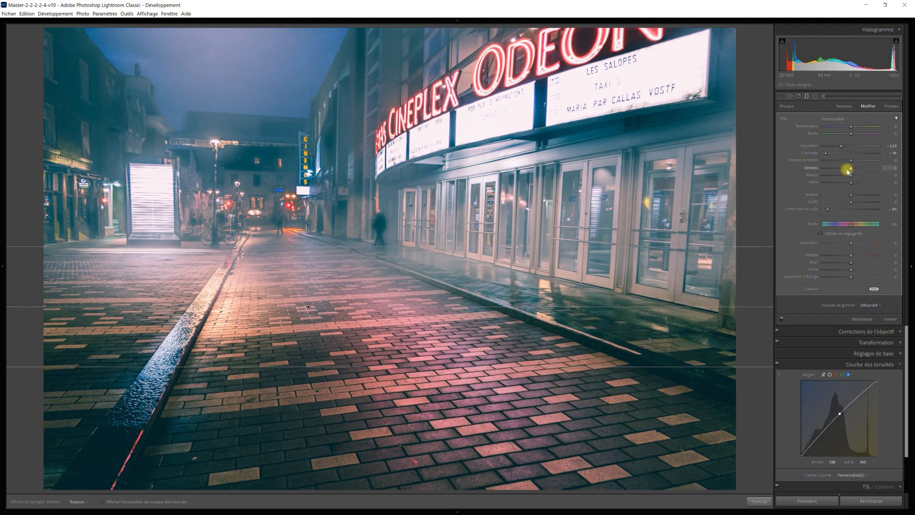
left_click_drag(848, 164, 841, 165)
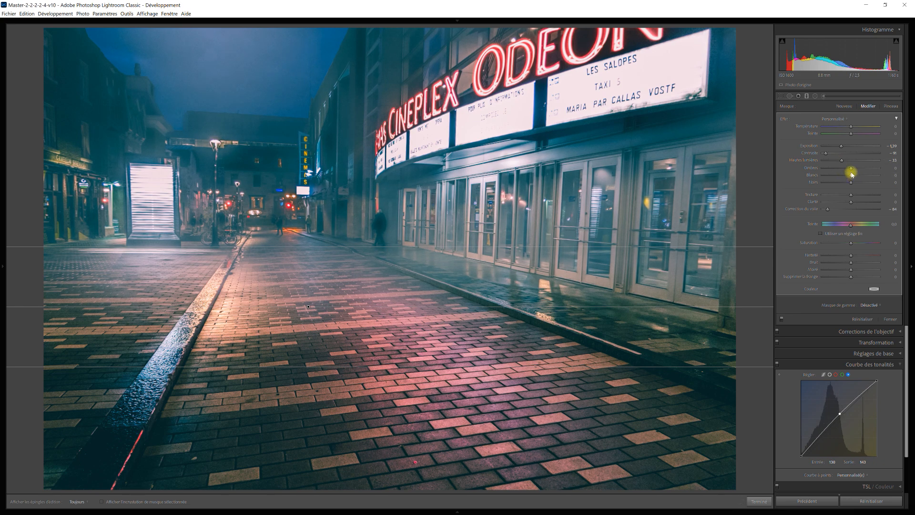
left_click_drag(850, 168, 846, 170)
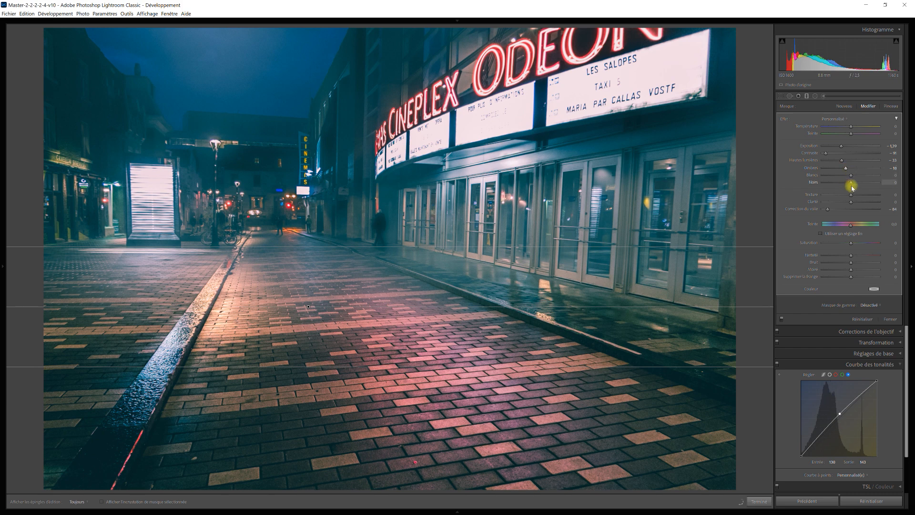
left_click_drag(851, 183, 854, 184)
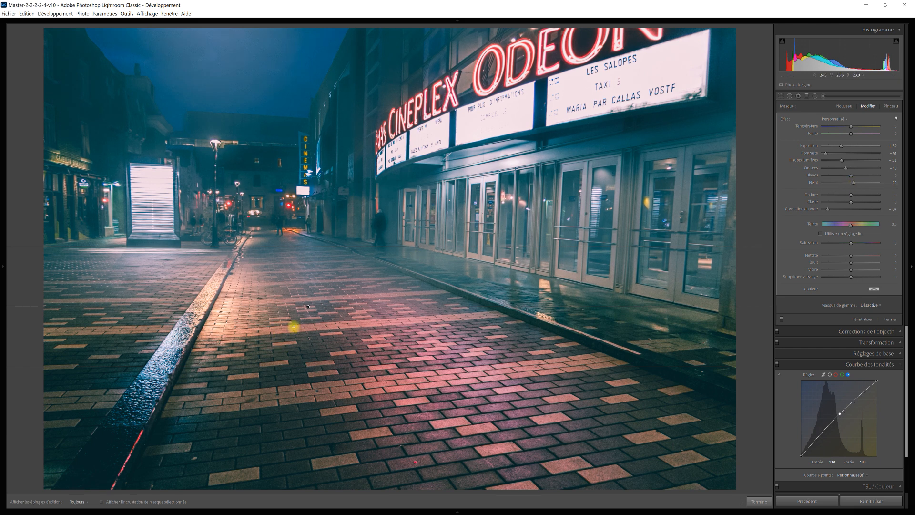
Step: Shift the graduated filter slightly lower on the street and duplicate it
left_click_drag(308, 306, 309, 317)
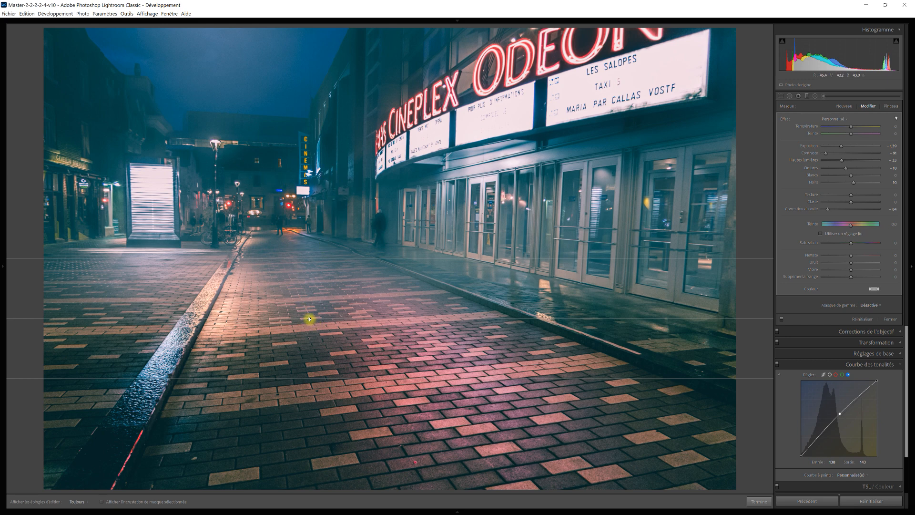
mouse_move(309, 319)
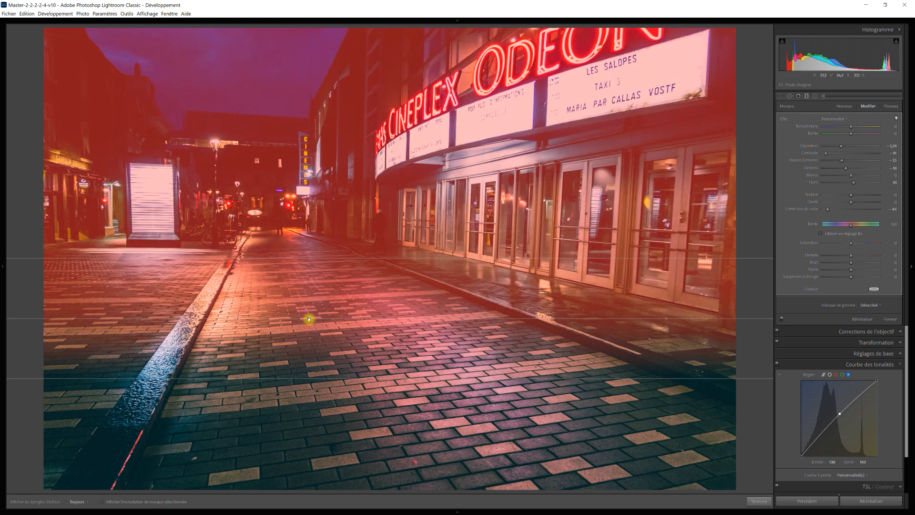
right_click(310, 321)
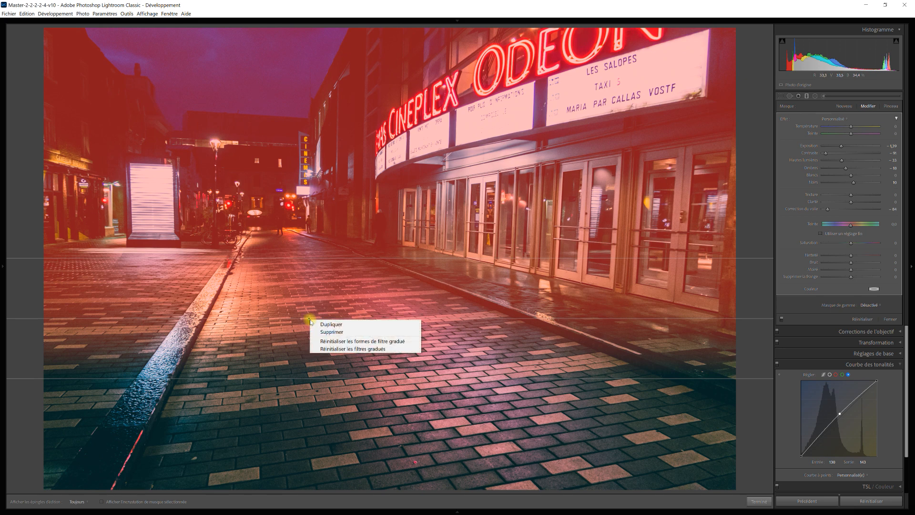
left_click(324, 320)
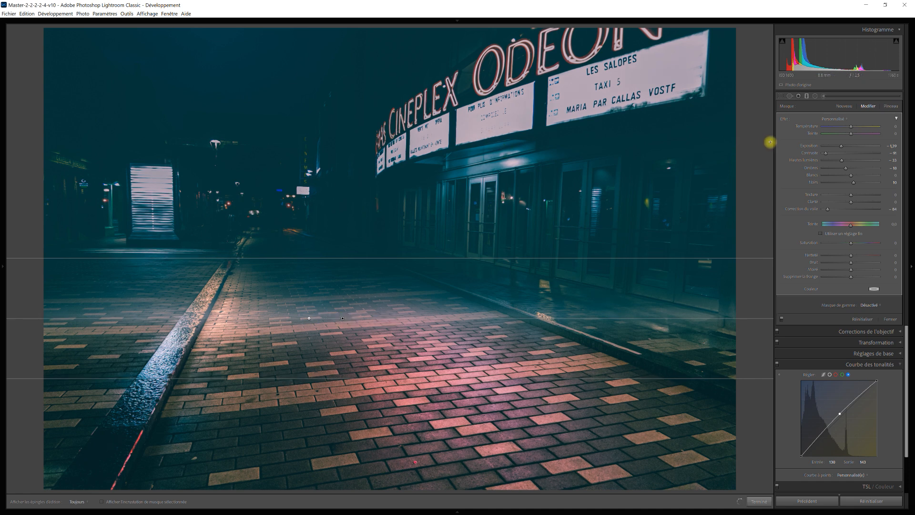
Step: Reset the duplicated filter's exposure, contrast, highlights, shadows, blacks and Dehaze, and set texture to about -55 and clarity to about -30
double_click(813, 147)
double_click(815, 153)
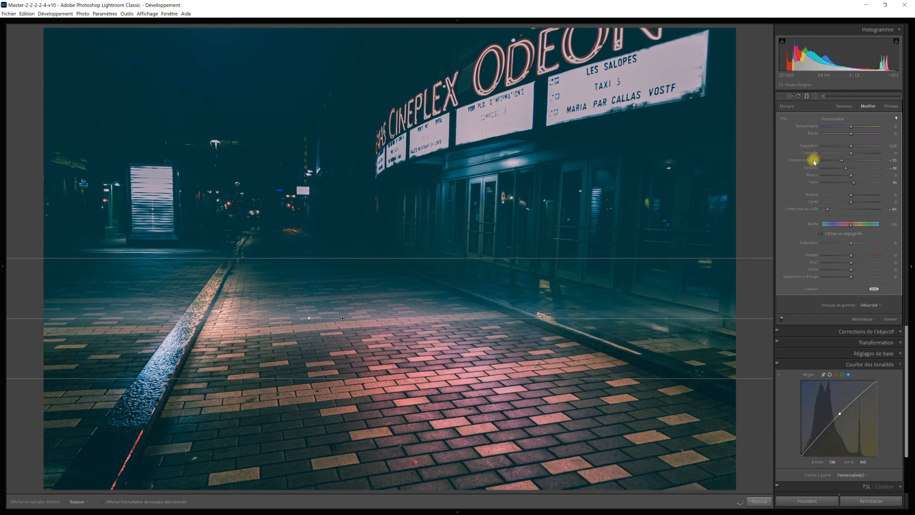
double_click(814, 160)
double_click(814, 168)
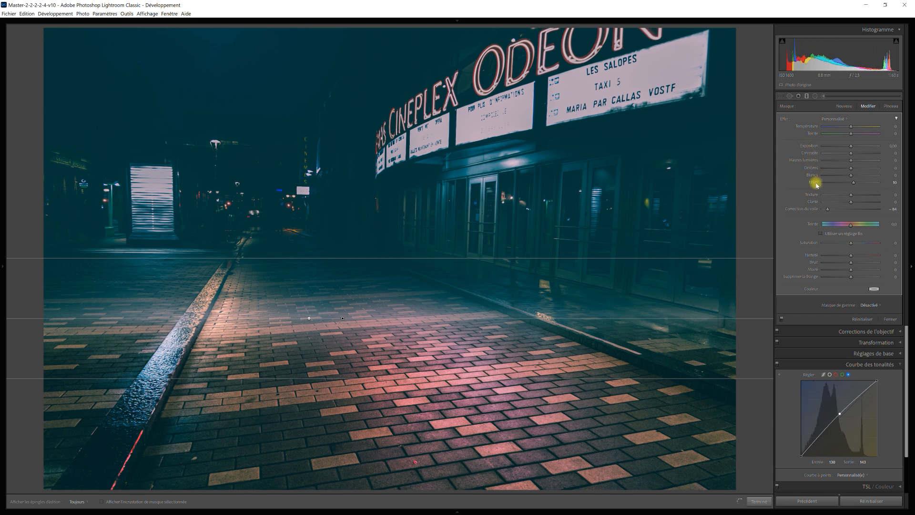
double_click(815, 182)
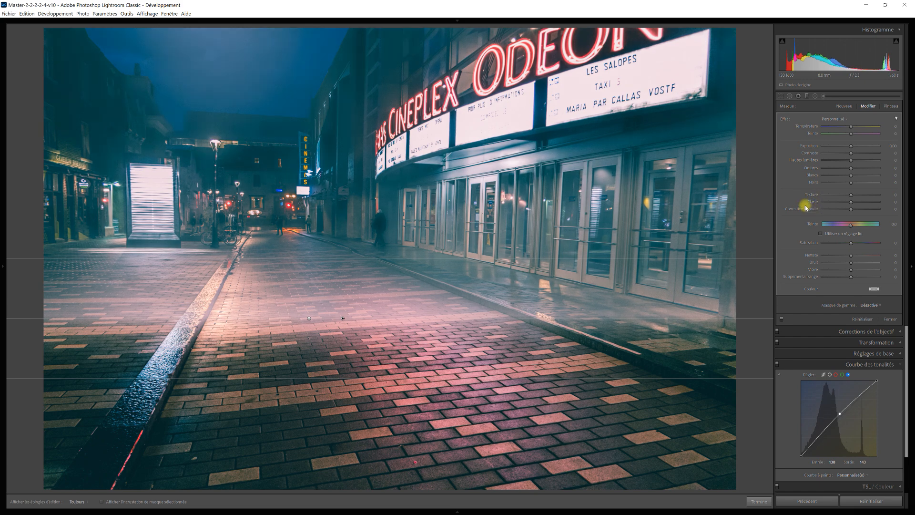
double_click(812, 209)
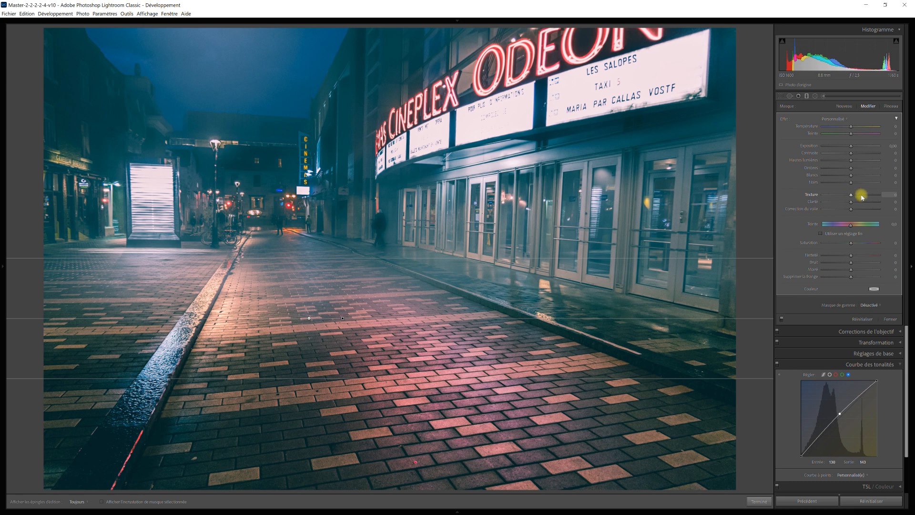
left_click_drag(850, 198, 835, 201)
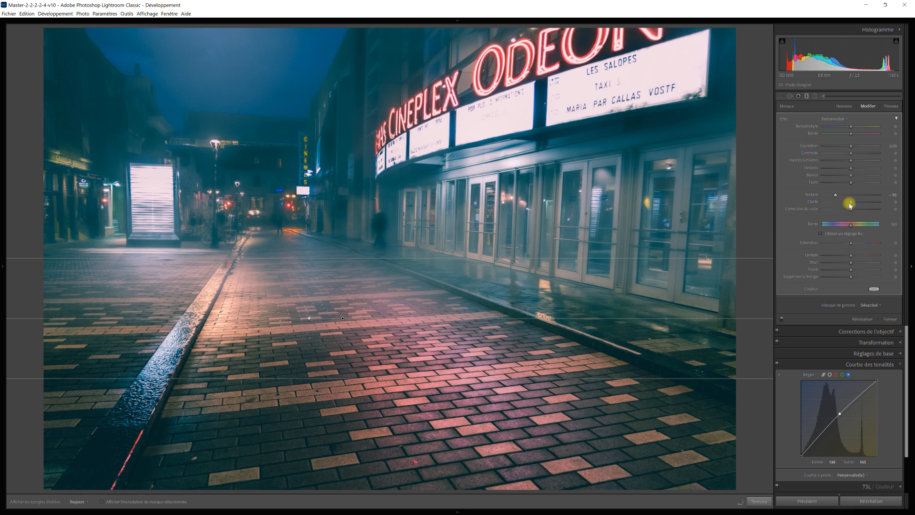
left_click_drag(851, 202, 842, 207)
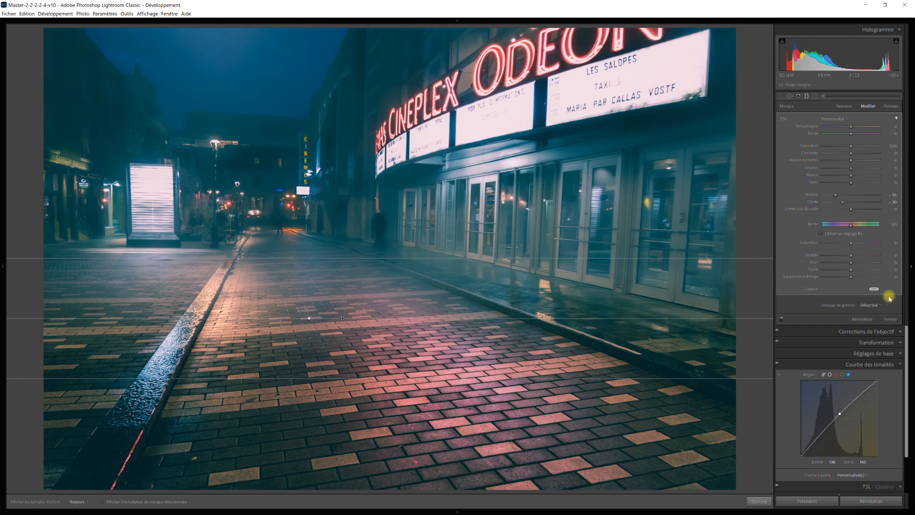
Step: Finish the graduated filter editing and lower the red luminance in the HSL adjustments to about -54
left_click(895, 320)
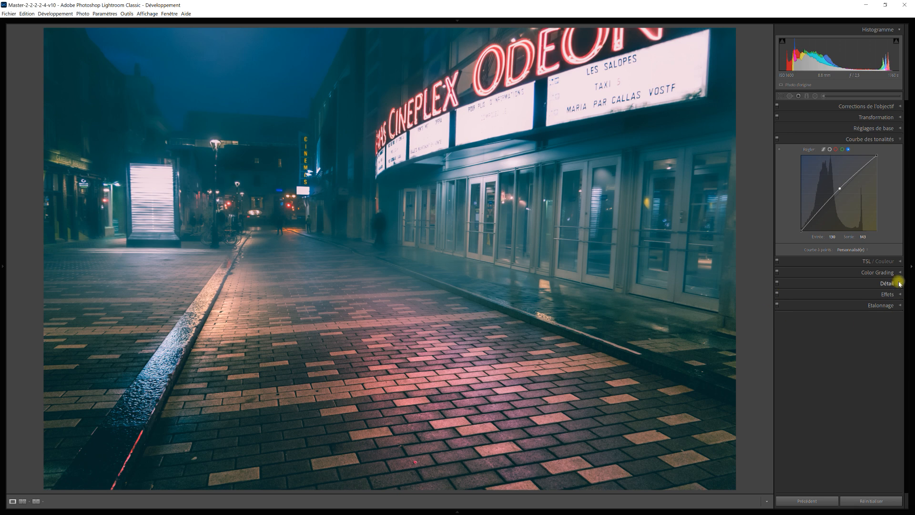
left_click(900, 263)
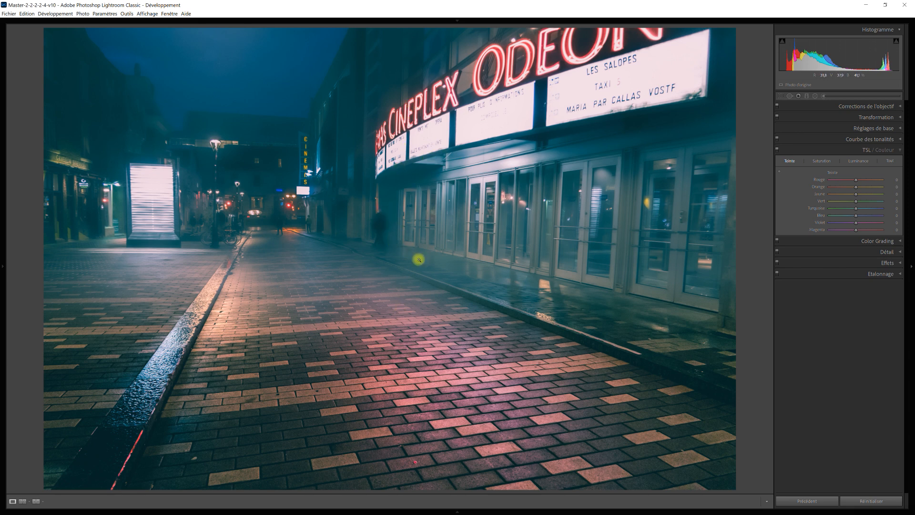
left_click(858, 161)
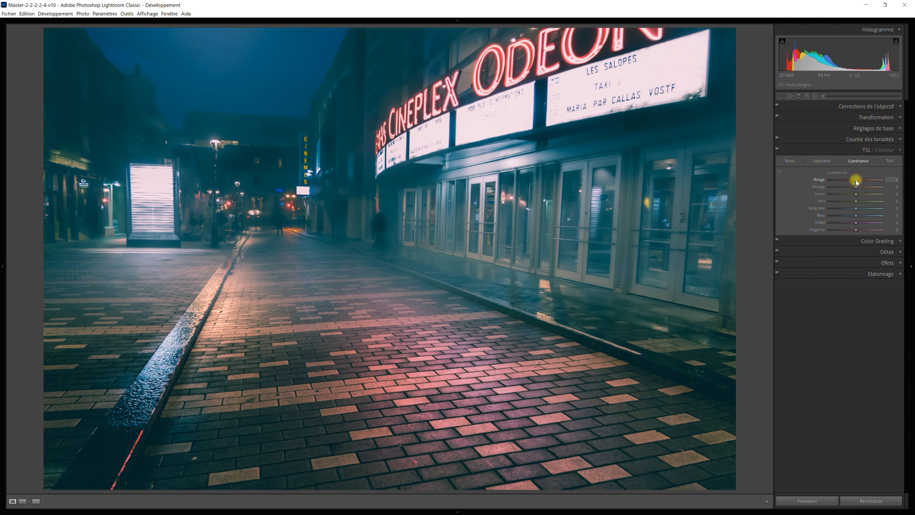
left_click_drag(856, 179, 846, 183)
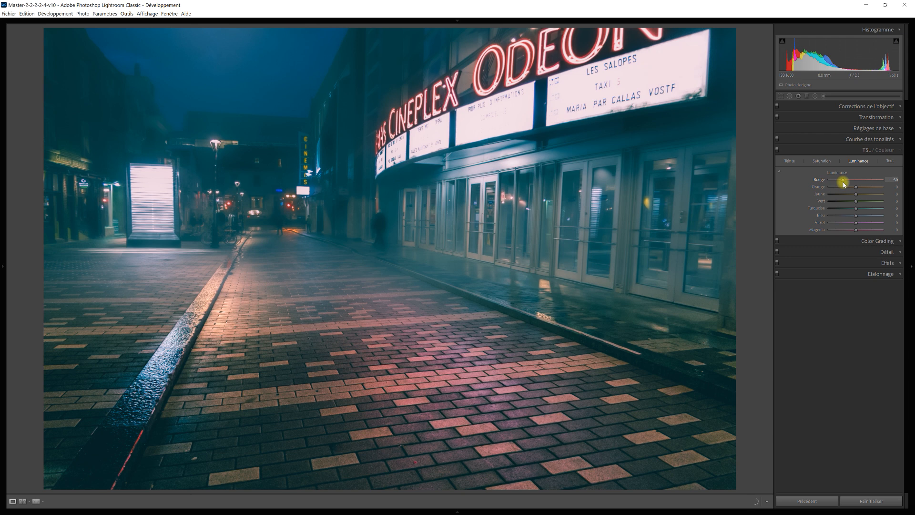
left_click_drag(844, 184, 843, 184)
Step: Raise the luminance of orange to about +15, yellow to about +5 and blue to about +19, leaving magenta at its default
left_click_drag(857, 188, 862, 189)
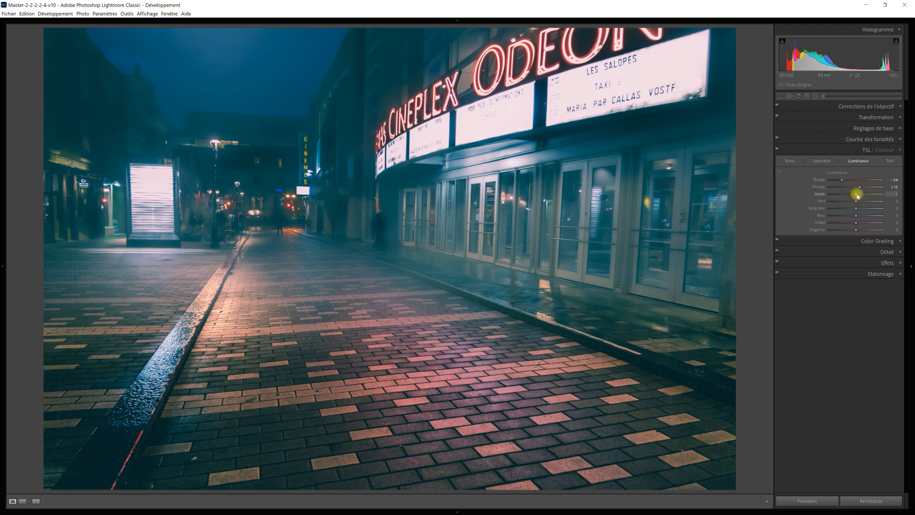
left_click_drag(857, 195, 857, 194)
left_click_drag(856, 216, 861, 220)
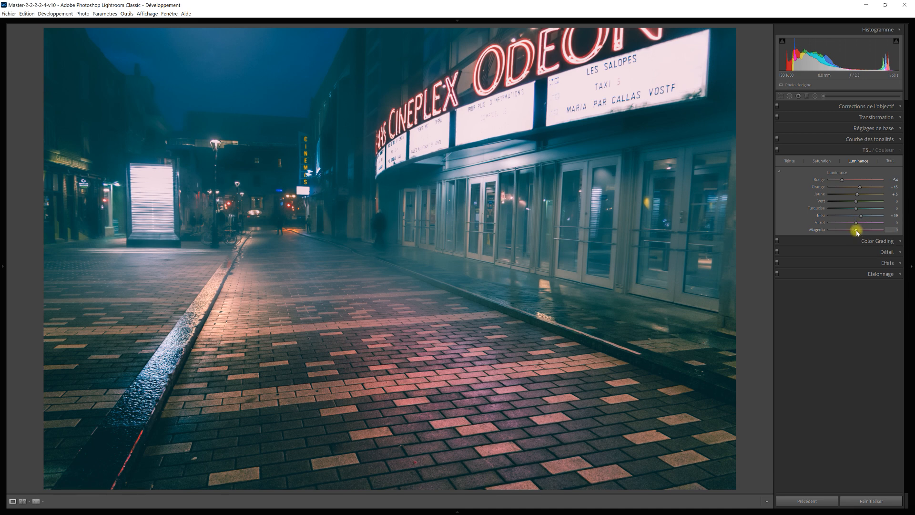
left_click_drag(857, 232, 866, 230)
double_click(866, 231)
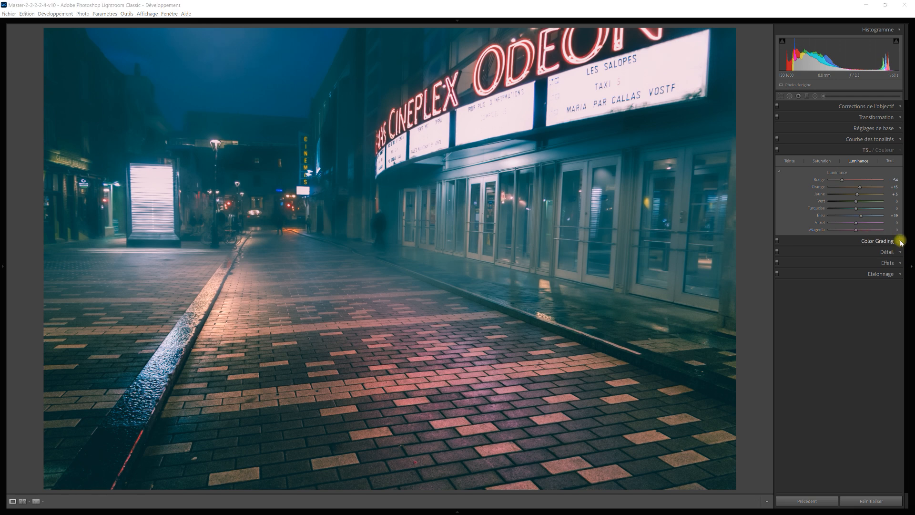
Step: Color grade the photo with a slight teal-blue tint in the shadows and a slight purple-magenta tint in the highlights
left_click(900, 242)
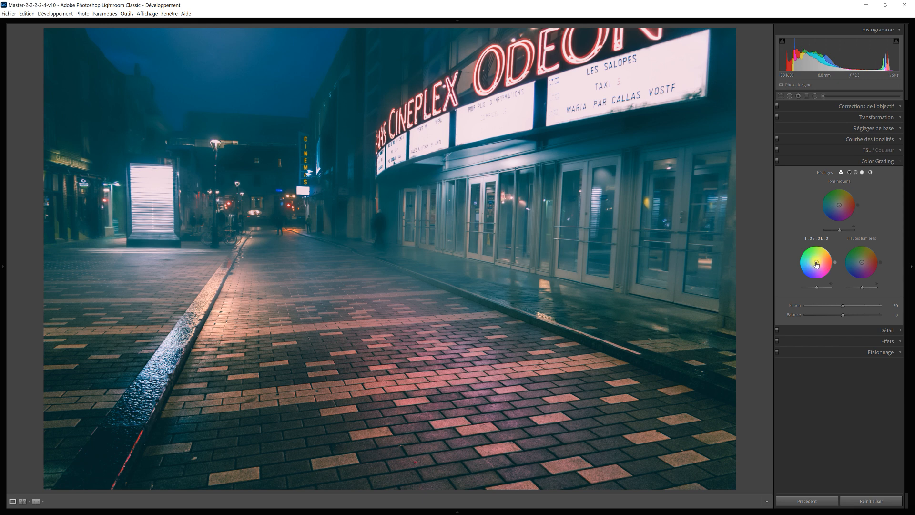
left_click_drag(808, 246, 801, 274)
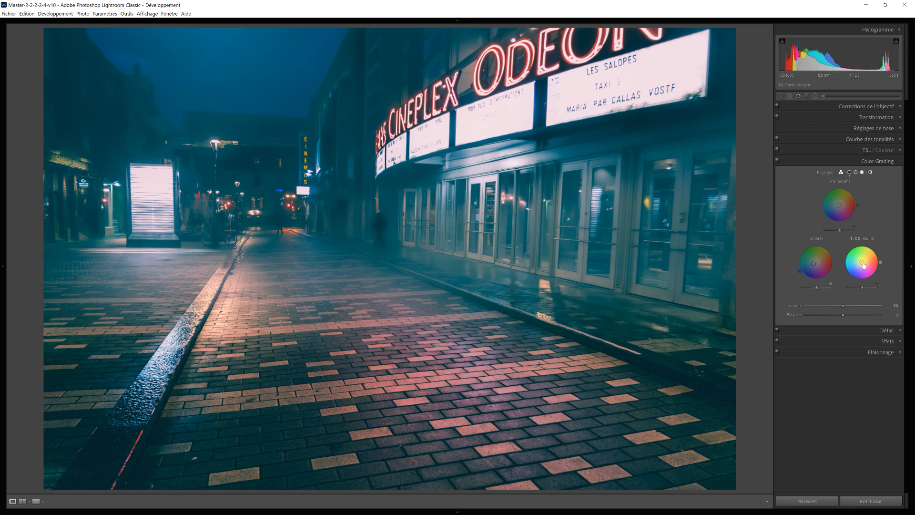
mouse_move(863, 261)
left_mouse_down()
mouse_move(867, 282)
mouse_move(863, 267)
left_mouse_up()
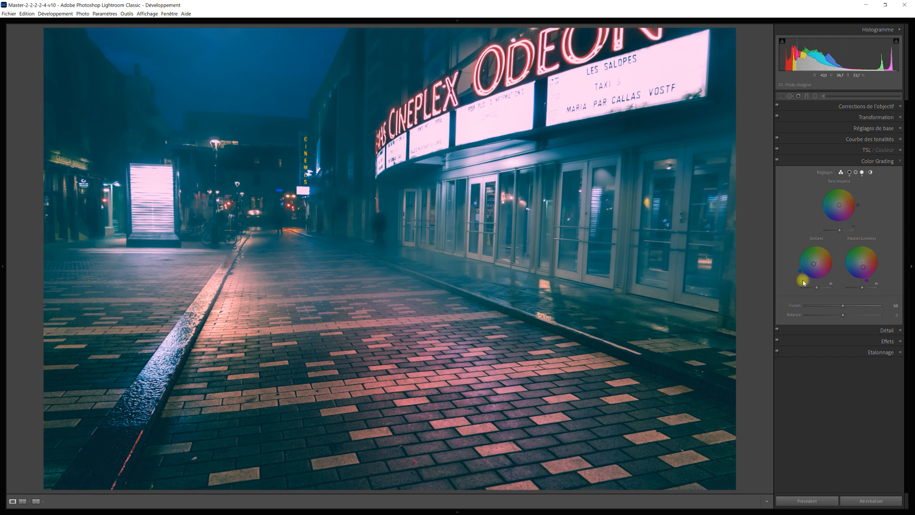
left_click_drag(866, 281, 868, 280)
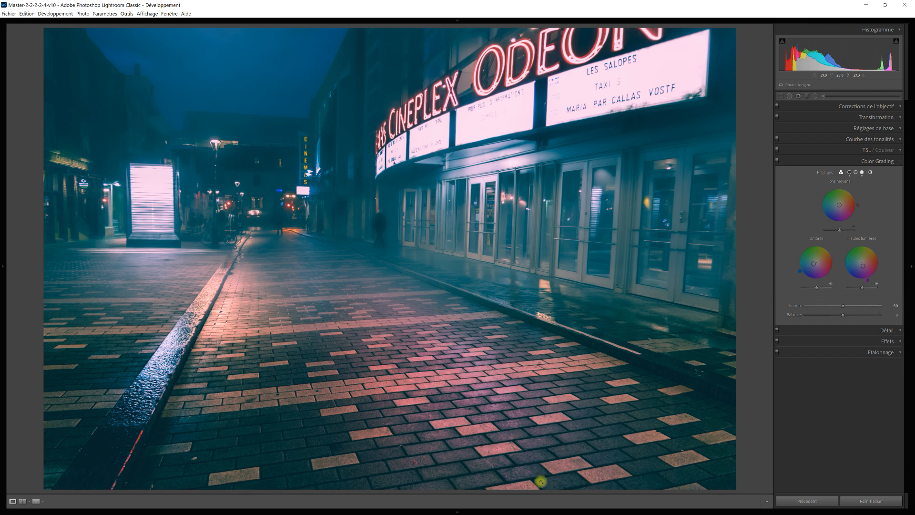
left_click(900, 162)
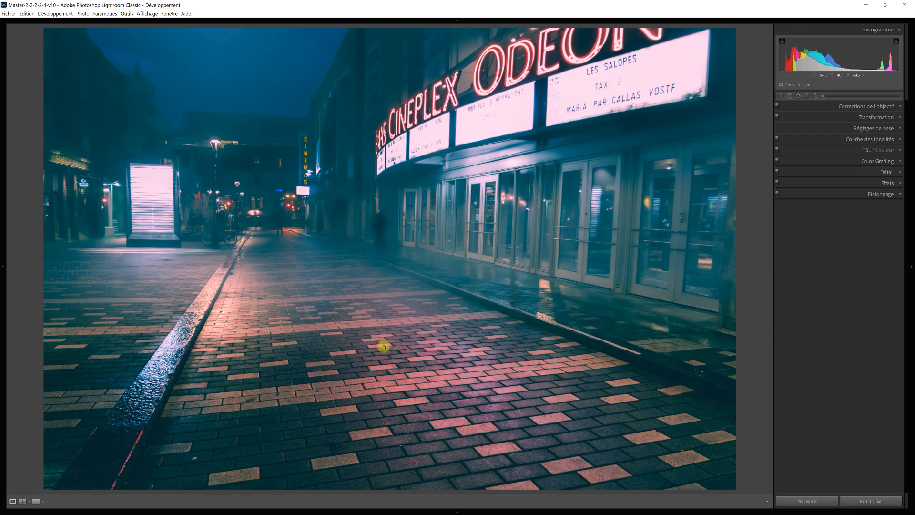
Step: Add a dark post-crop vignette with amount -25, midpoint 20, roundness about -41 and feather 100
left_click(900, 184)
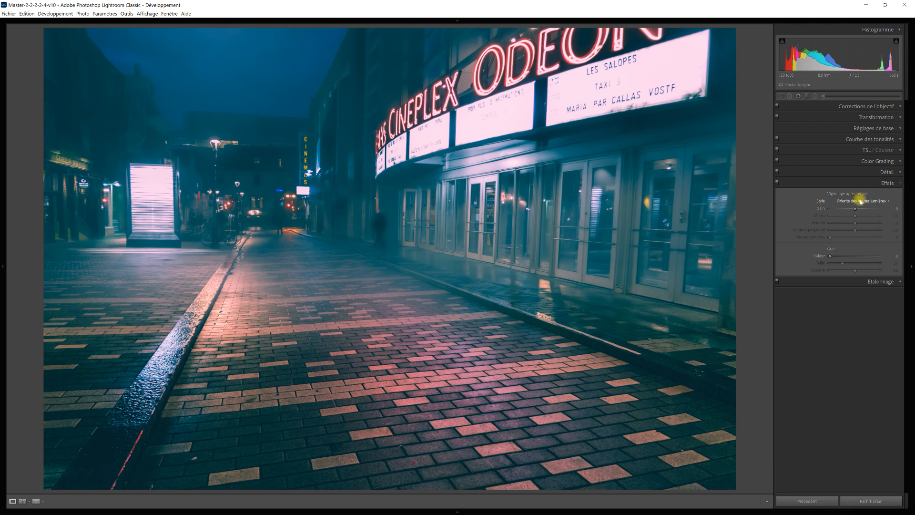
left_click_drag(860, 213, 852, 212)
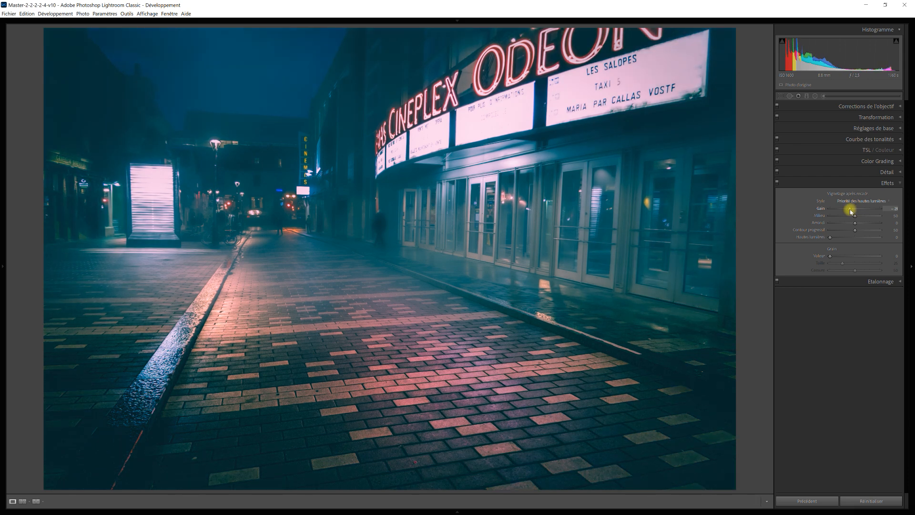
left_click_drag(850, 210, 850, 211)
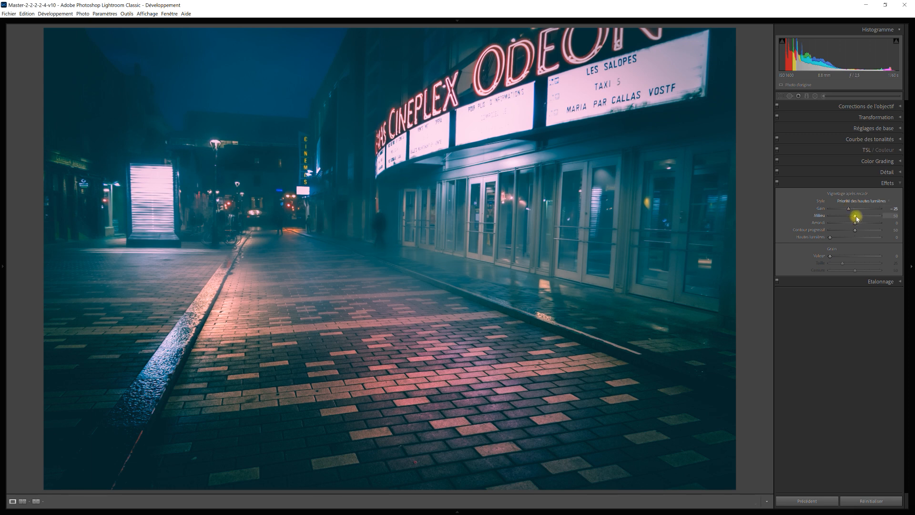
left_click_drag(856, 217, 842, 219)
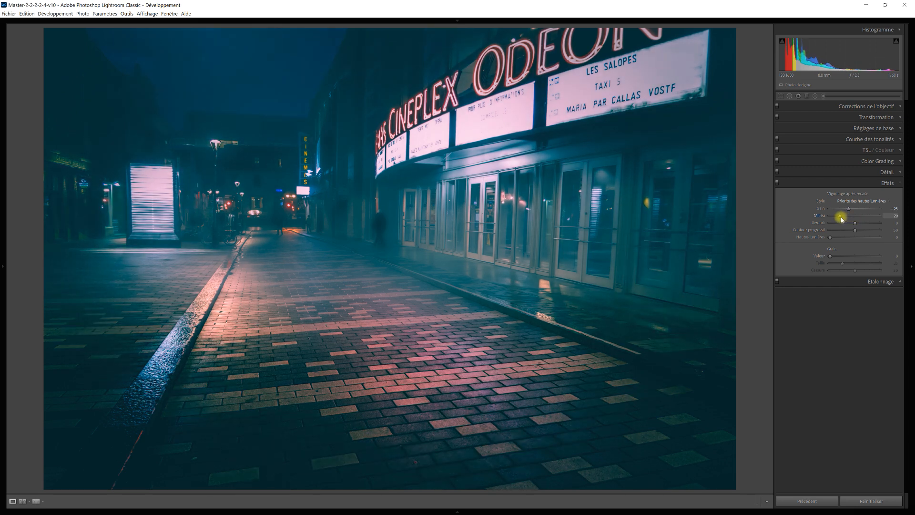
left_click_drag(841, 218, 841, 219)
left_click(855, 224)
left_click_drag(855, 225, 845, 225)
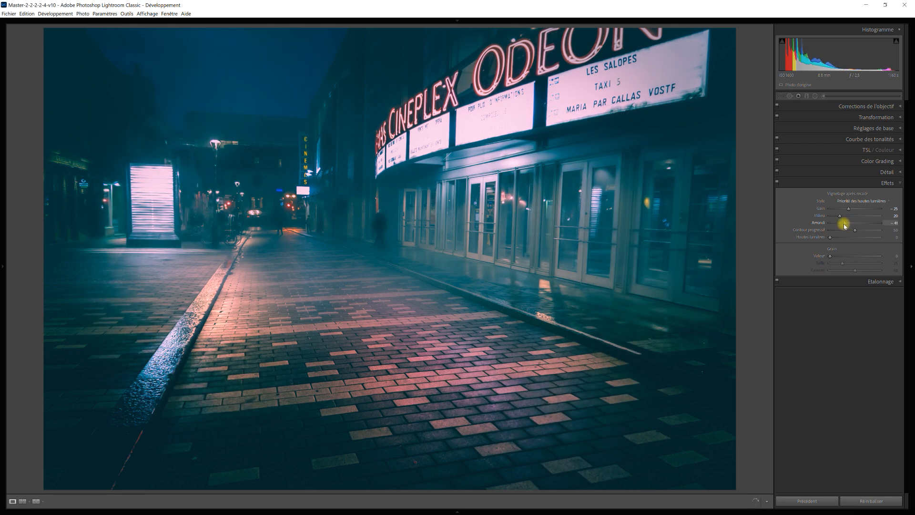
left_click_drag(855, 230, 882, 233)
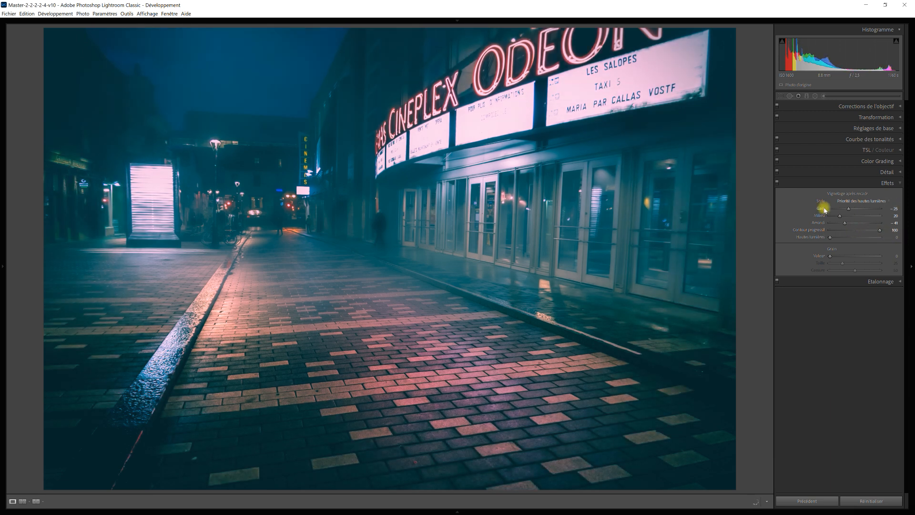
Step: Compare the photo without and with the vignette, and check the whole edit in a side-by-side before and after view
left_click(778, 183)
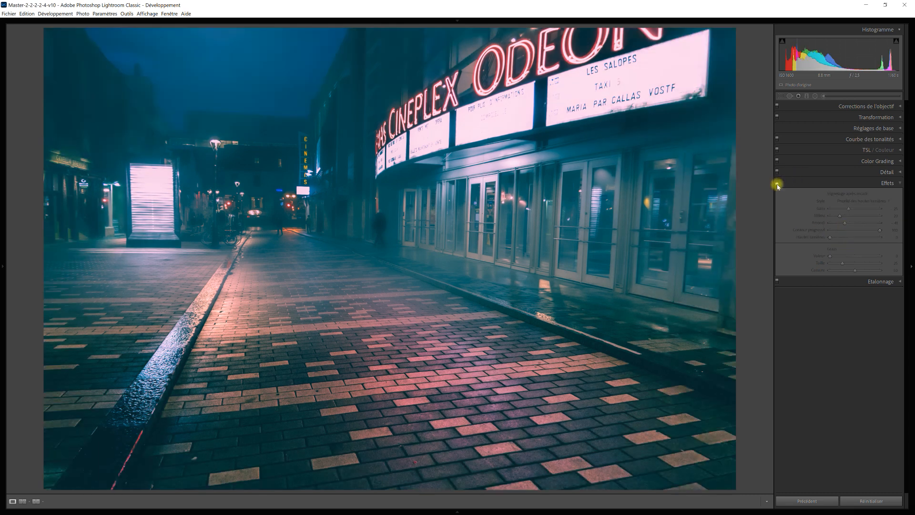
left_click(777, 183)
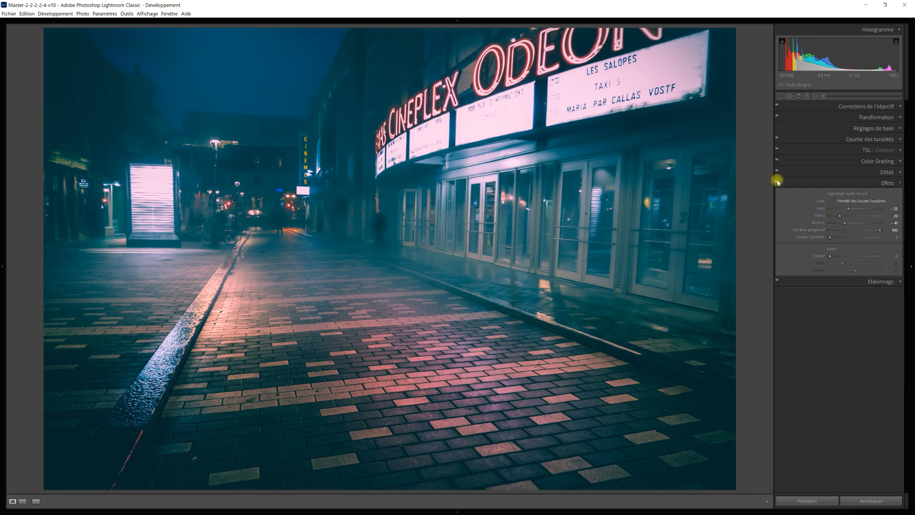
key("y")
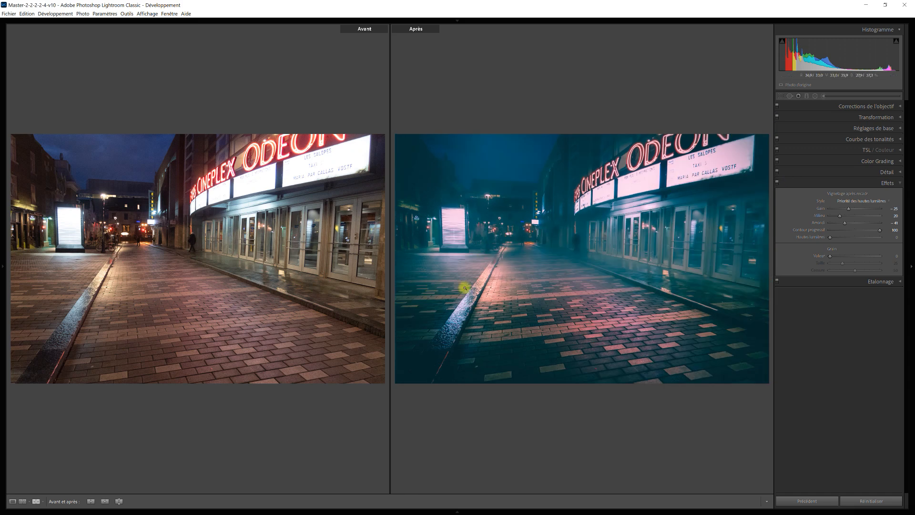
key("y")
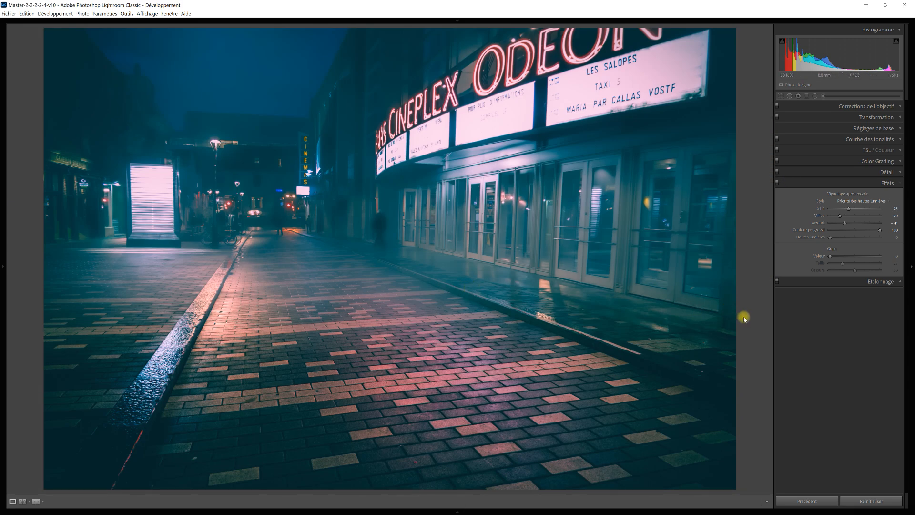